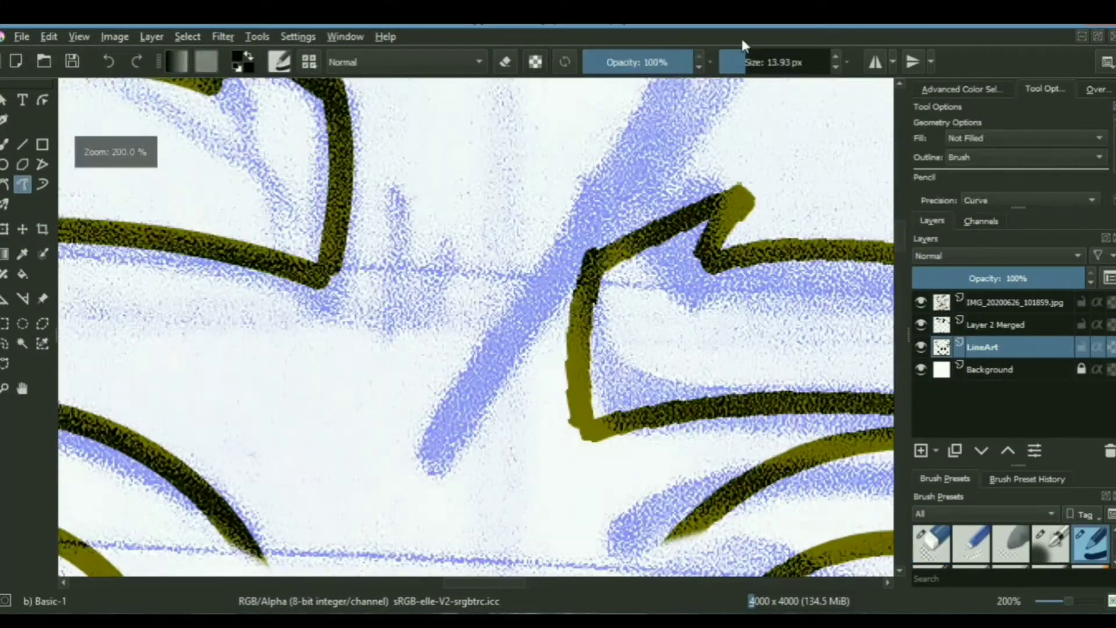
Ink the nose outline and the mouth curve over the sketched face on the LineArt layer
drag(413, 182, 385, 250)
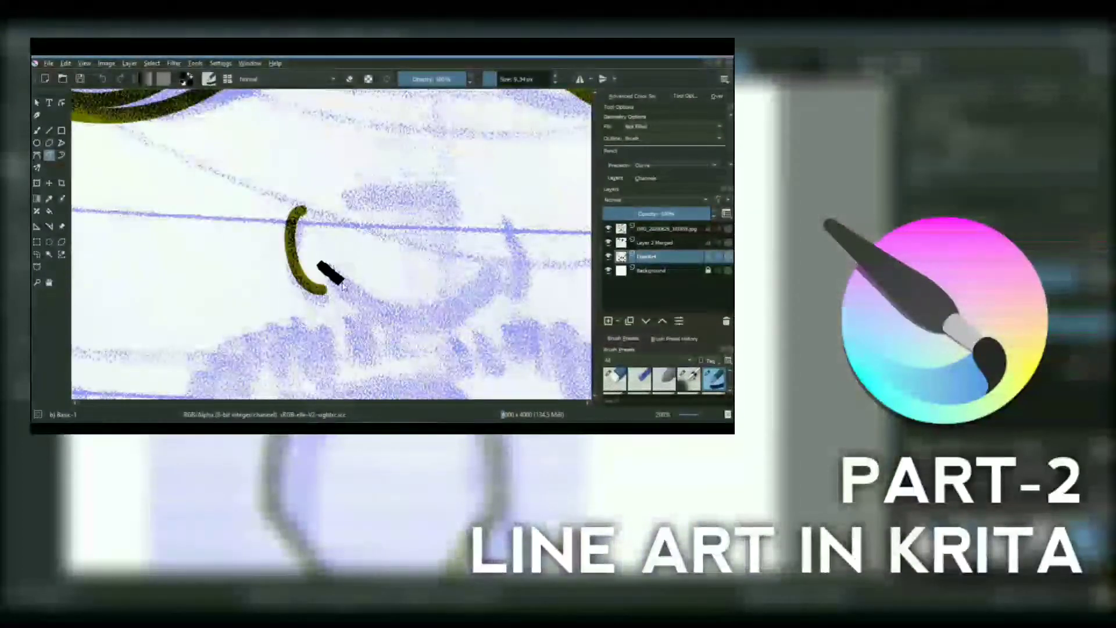
drag(238, 235, 423, 242)
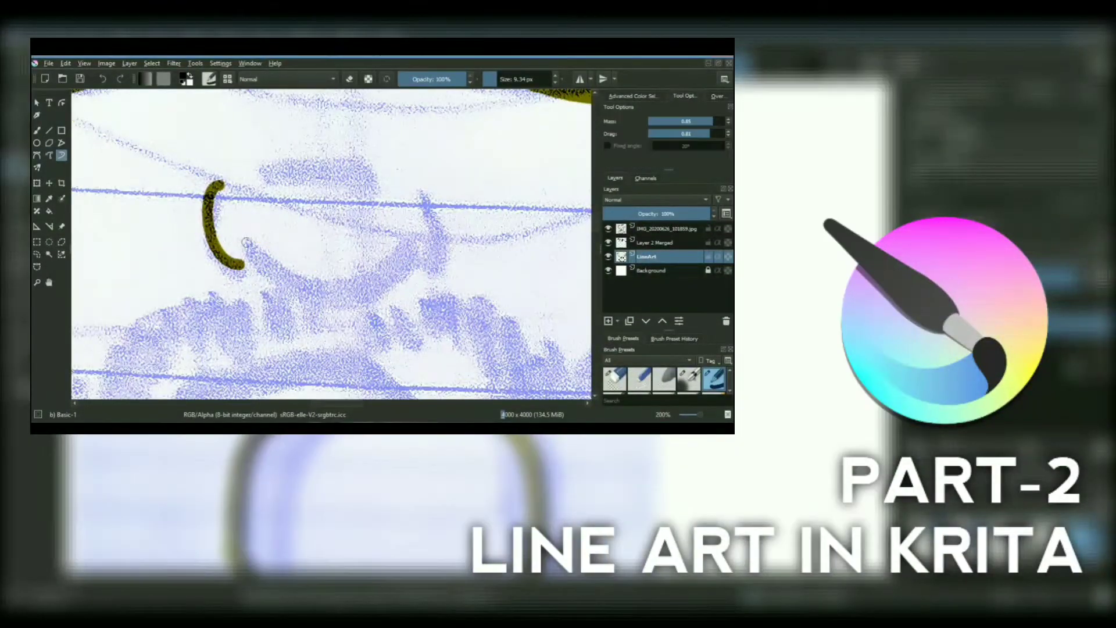
drag(238, 236, 423, 242)
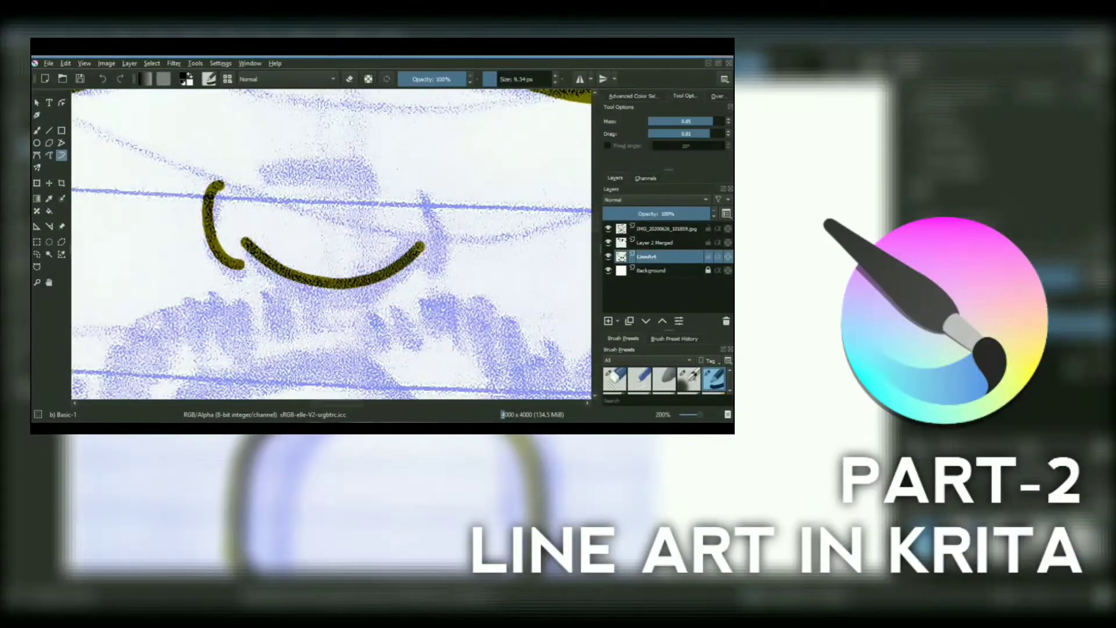
drag(427, 185, 433, 268)
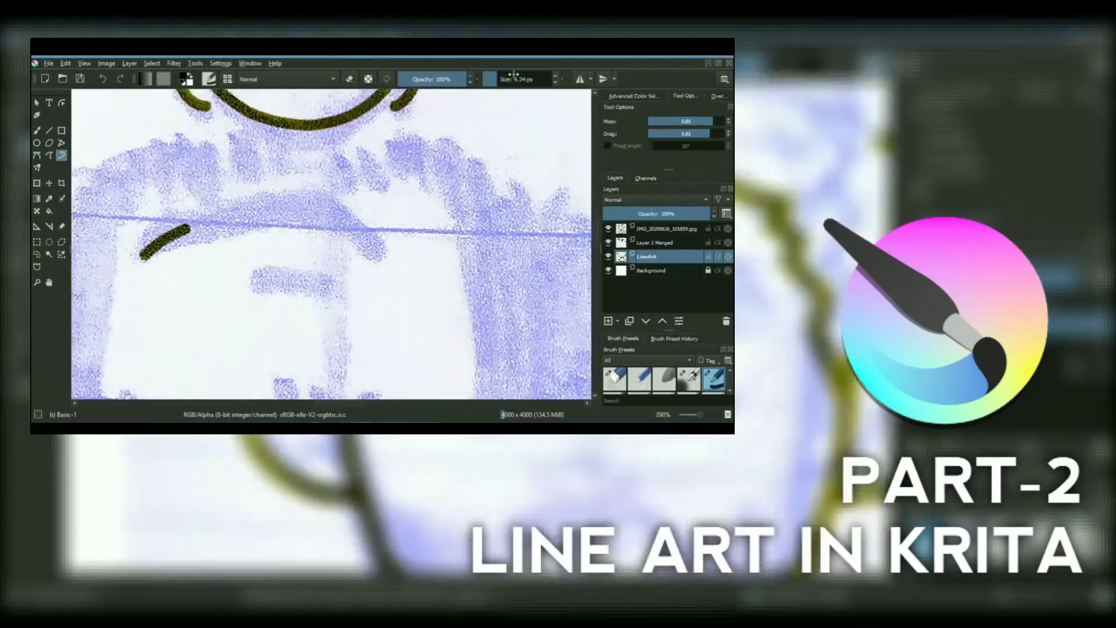
mouse_move(309, 269)
mouse_down()
mouse_move(390, 271)
mouse_move(374, 277)
mouse_up()
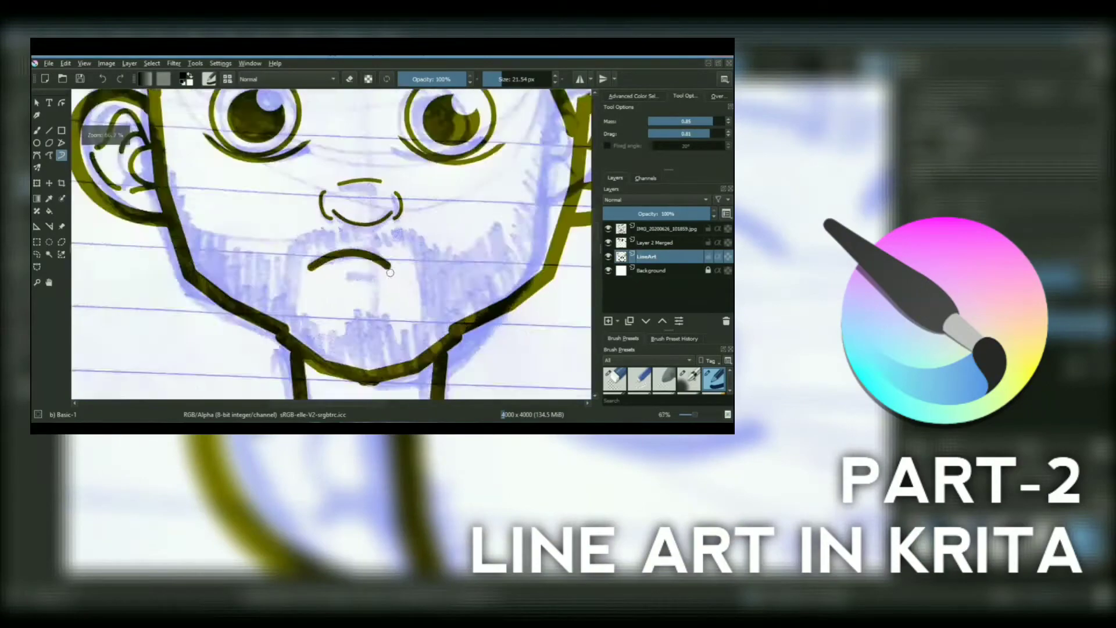
scroll(324, 281, down, 5)
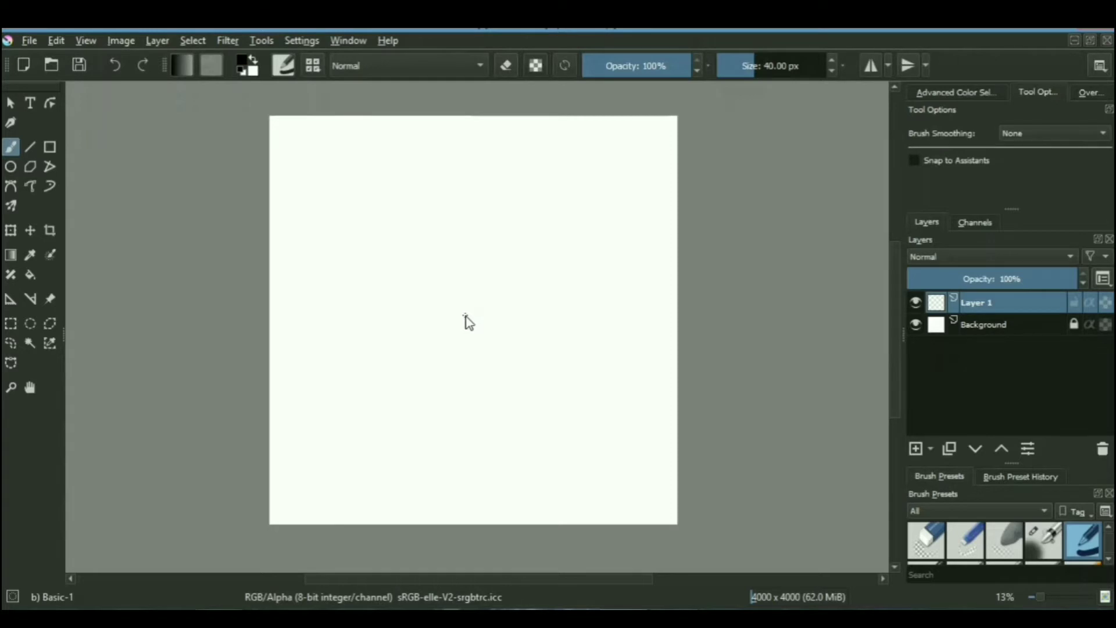
Import the pencil portrait photo IMG_20200626_101859.jpg from the Art Refrences folder as a layer above Layer 1
click(157, 41)
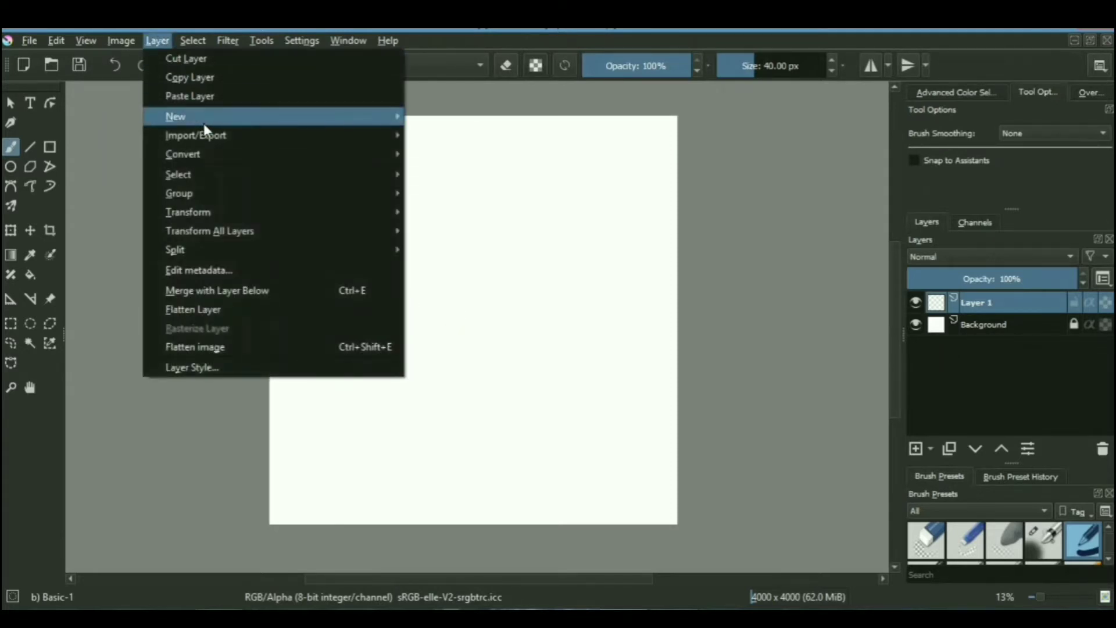
mouse_move(218, 140)
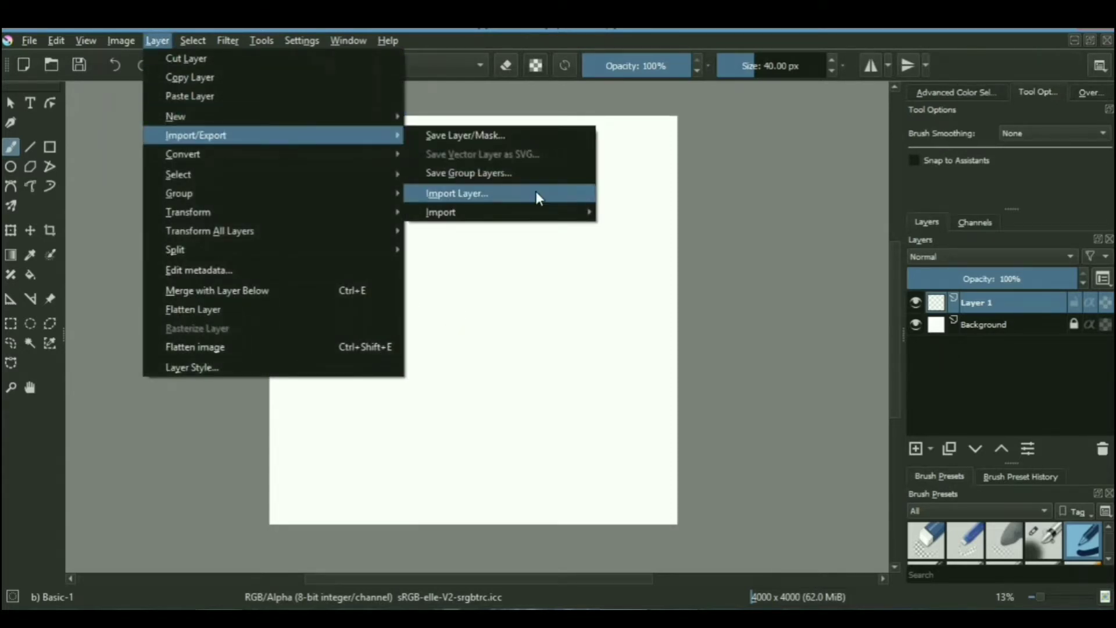
mouse_move(538, 212)
click(668, 212)
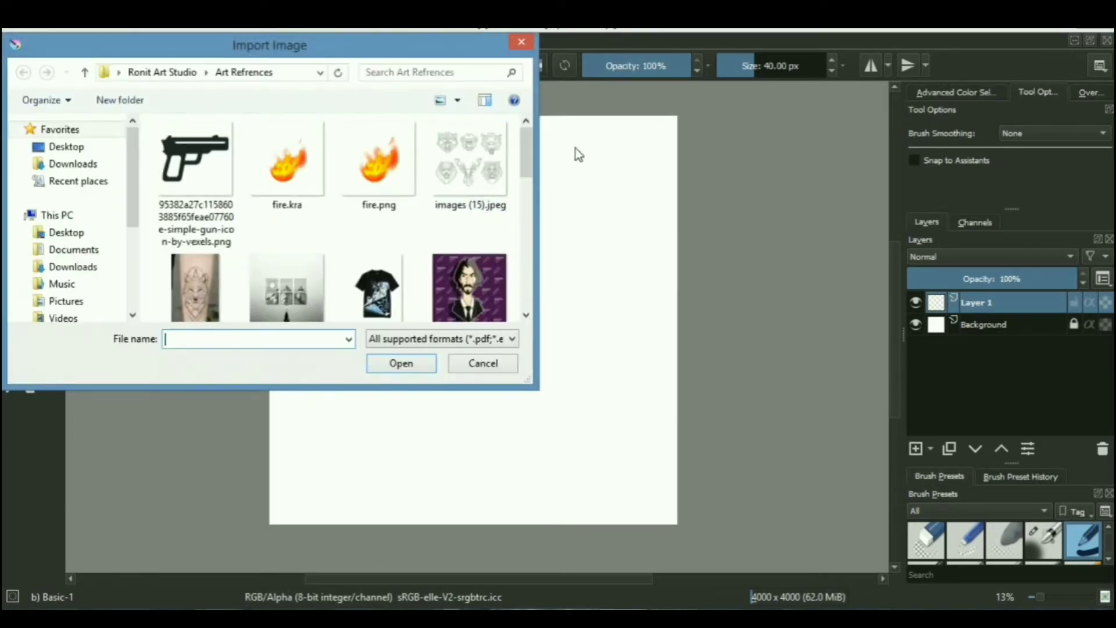
mouse_move(539, 157)
mouse_down()
mouse_move(520, 295)
mouse_move(517, 205)
mouse_up()
double_click(465, 210)
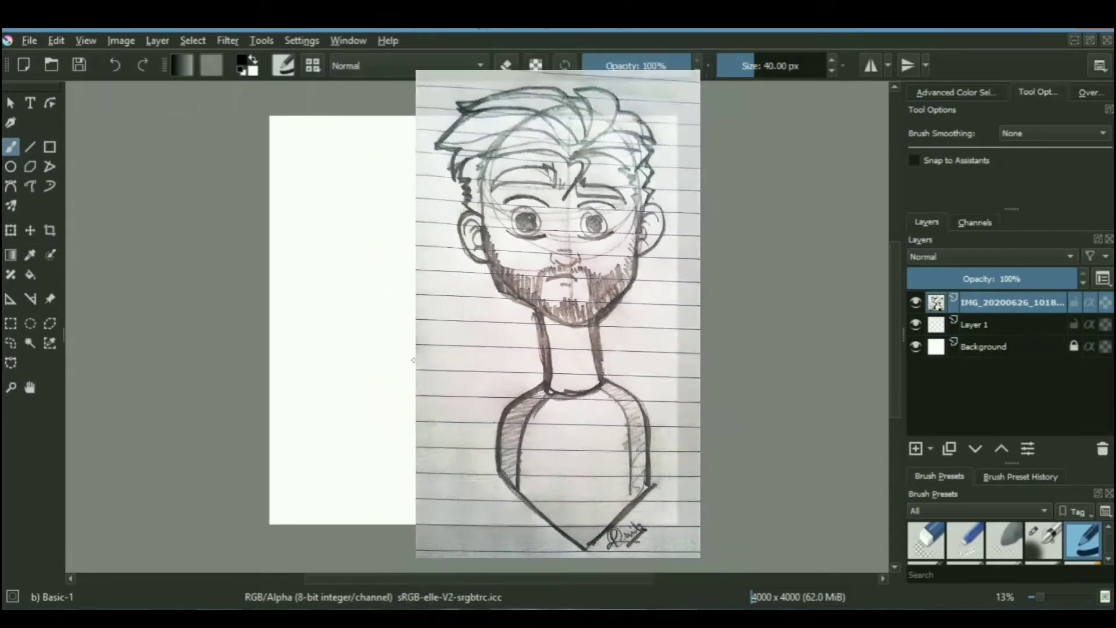
Move the imported sketch to the middle of the canvas with the Transform tool
scroll(410, 320, up, 5)
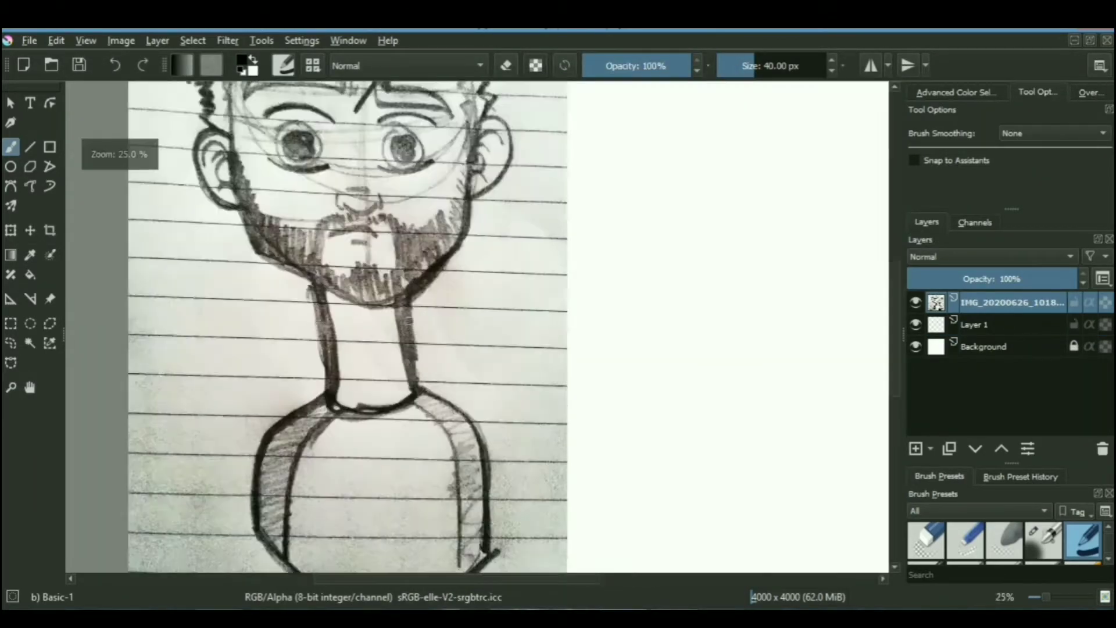
scroll(401, 317, down, 3)
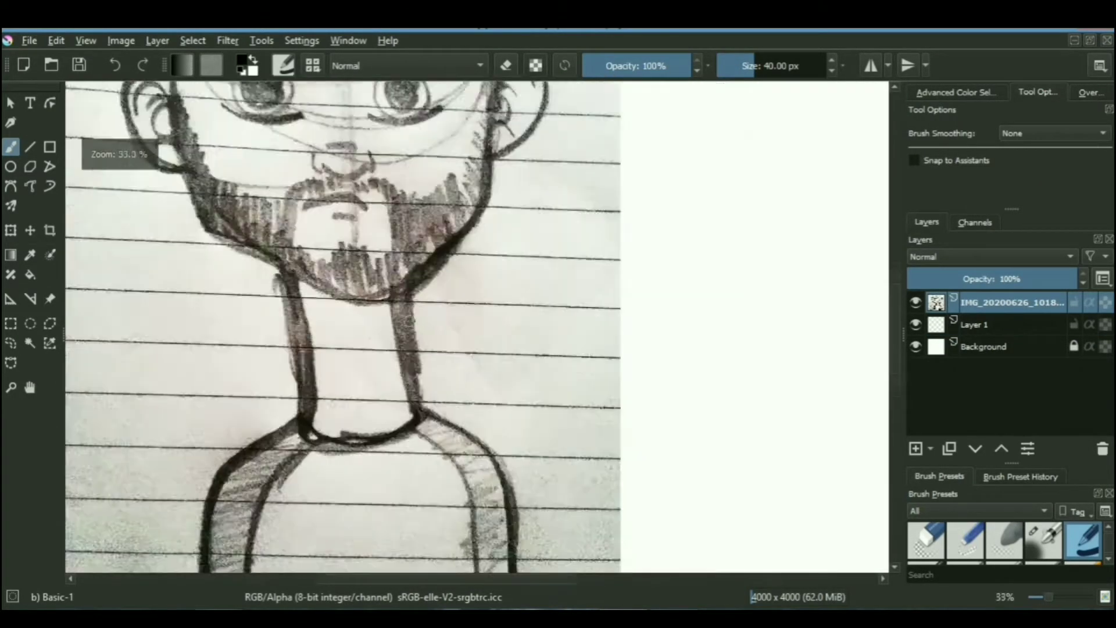
scroll(409, 320, down, 1)
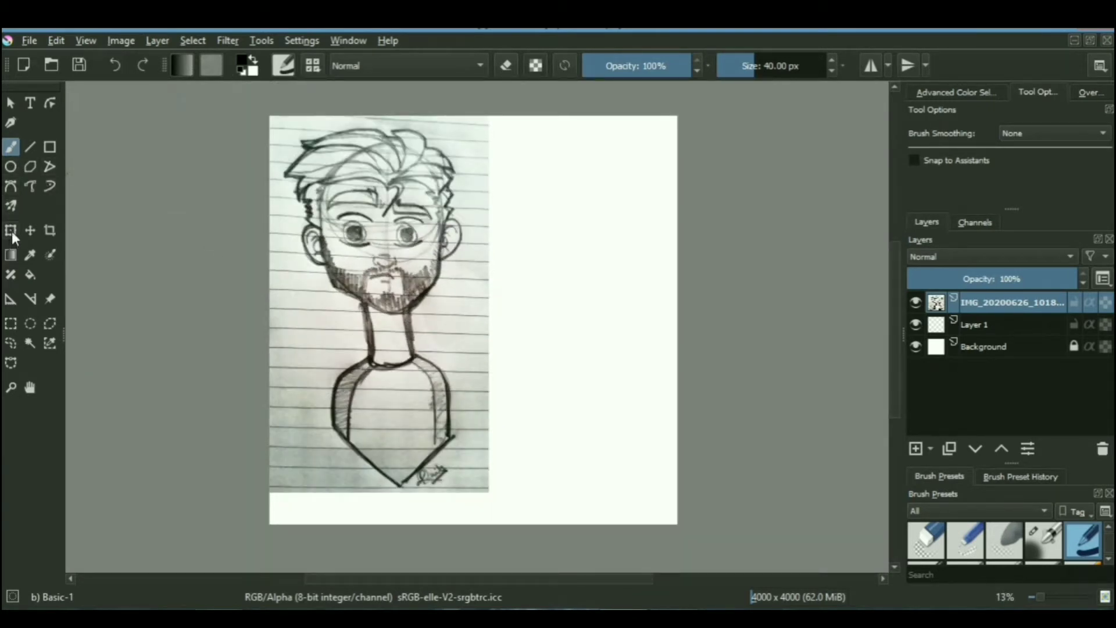
key(ctrl+t)
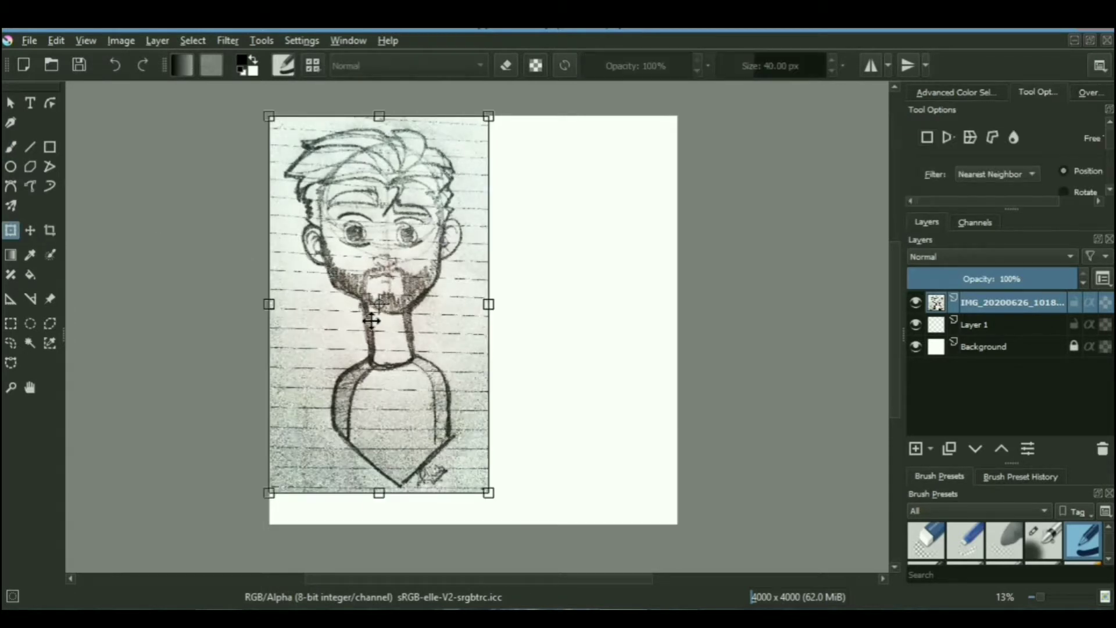
mouse_move(376, 335)
mouse_down()
mouse_move(396, 326)
mouse_move(467, 359)
mouse_up()
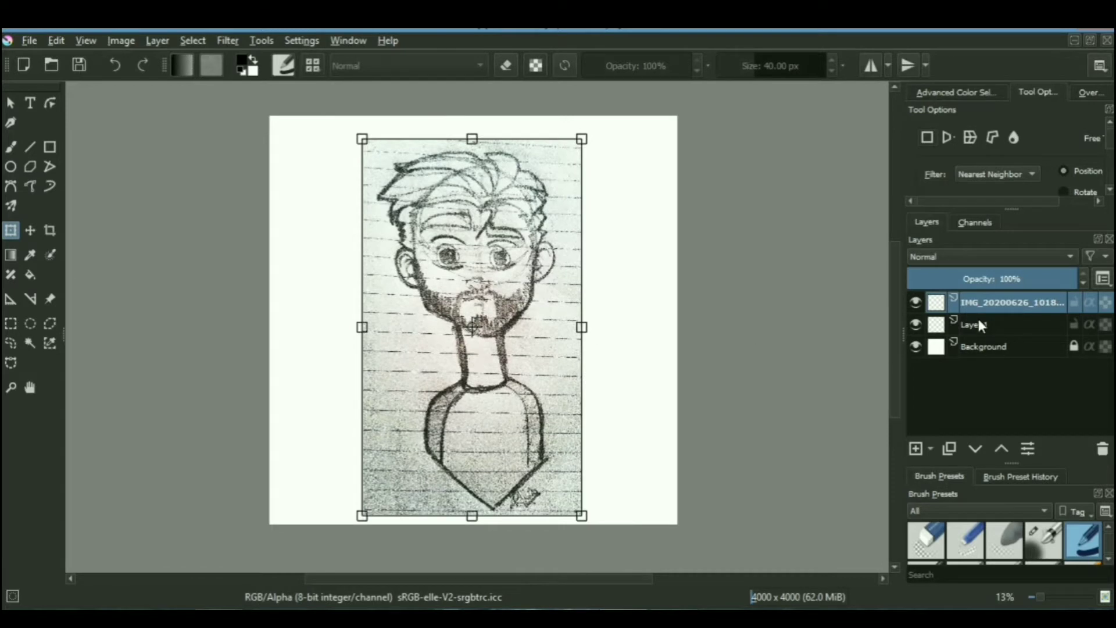
Set the sketch layer's opacity to 48% and disable its Blue channel in the layer properties
click(990, 281)
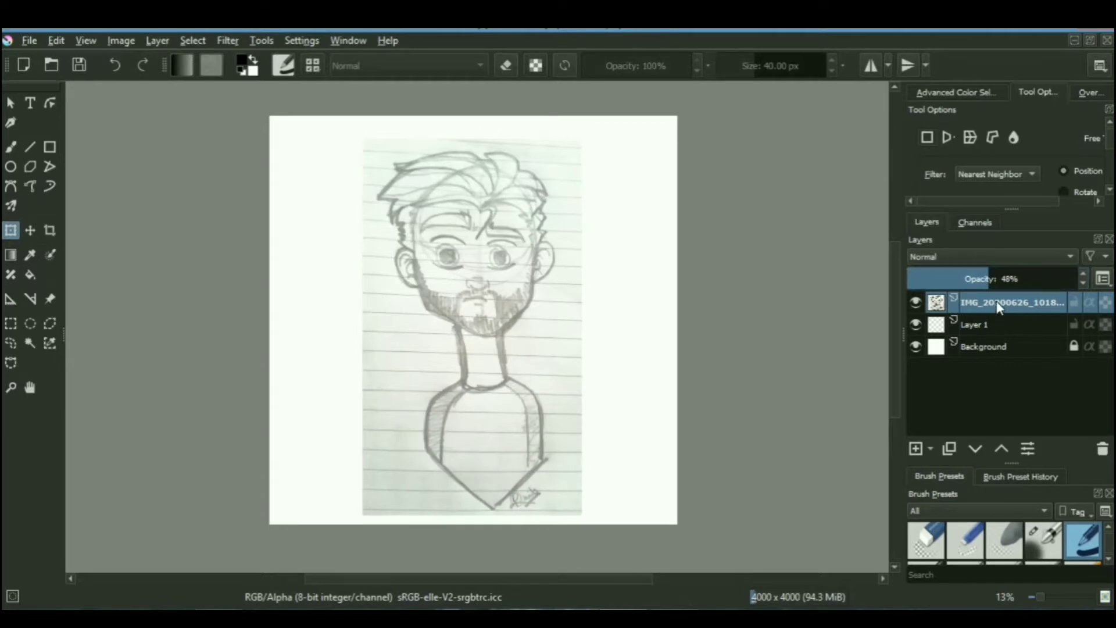
right_click(996, 304)
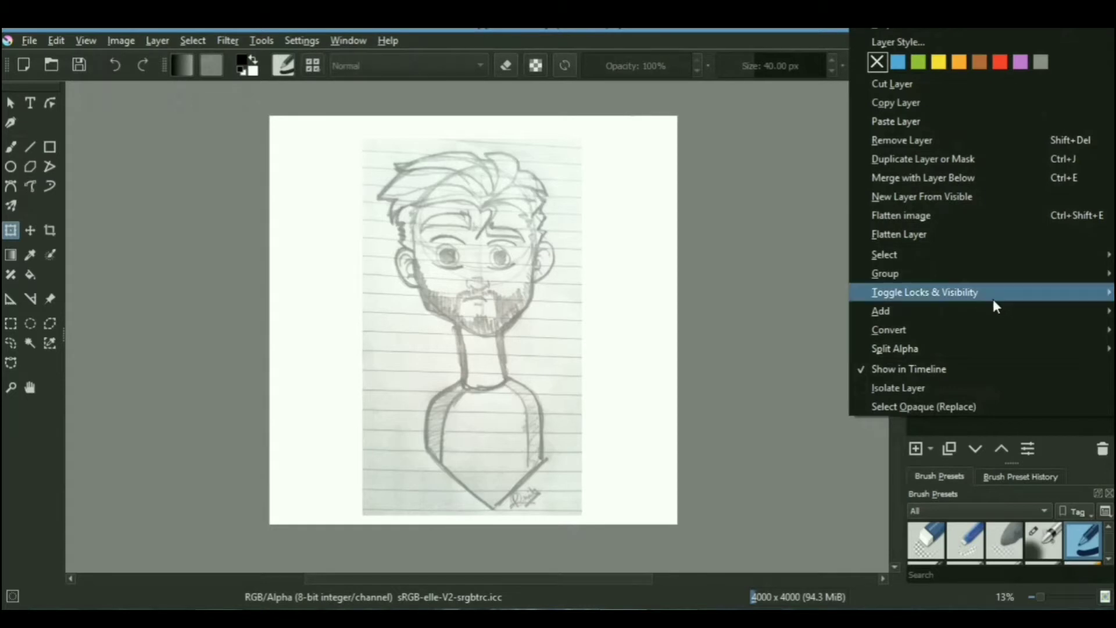
click(948, 25)
drag(752, 200, 981, 191)
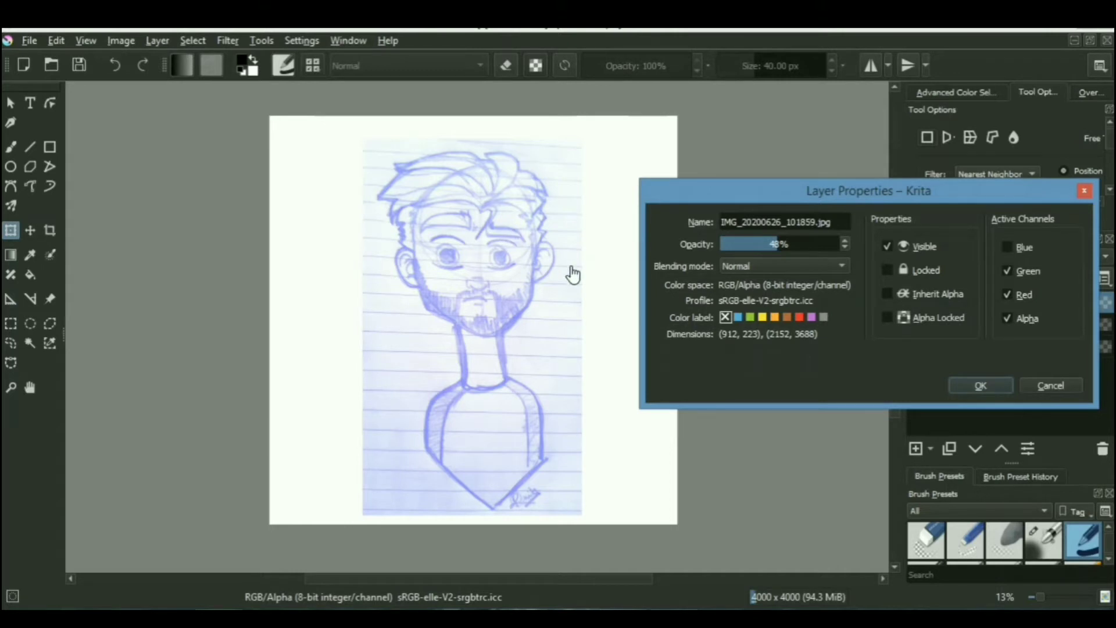
click(958, 379)
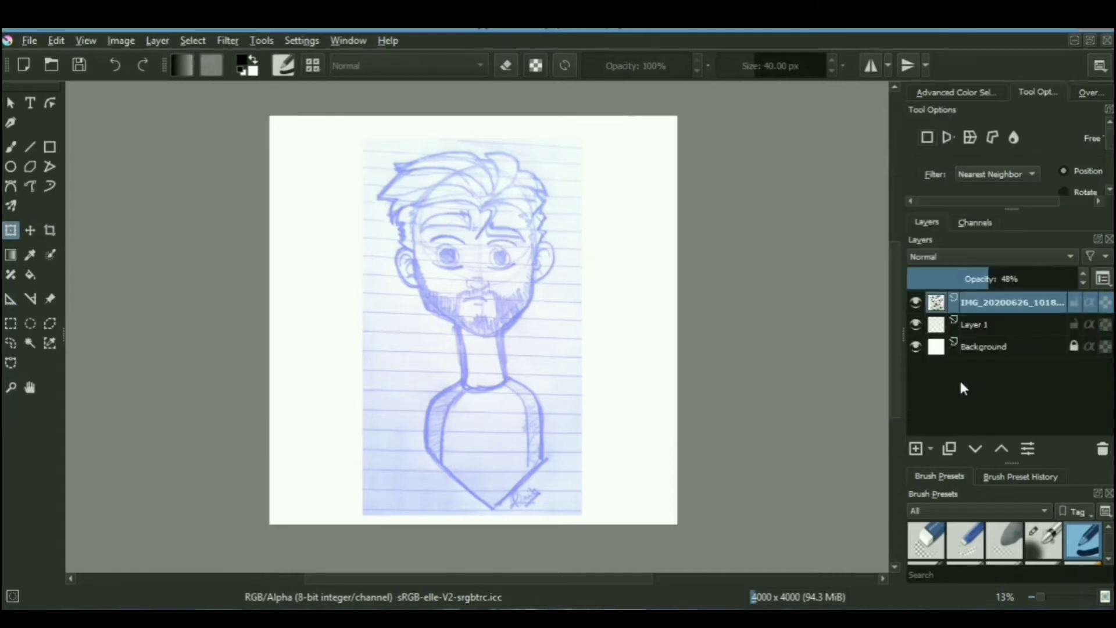
scroll(578, 286, up, 3)
scroll(496, 308, down, 2)
drag(485, 285, 573, 297)
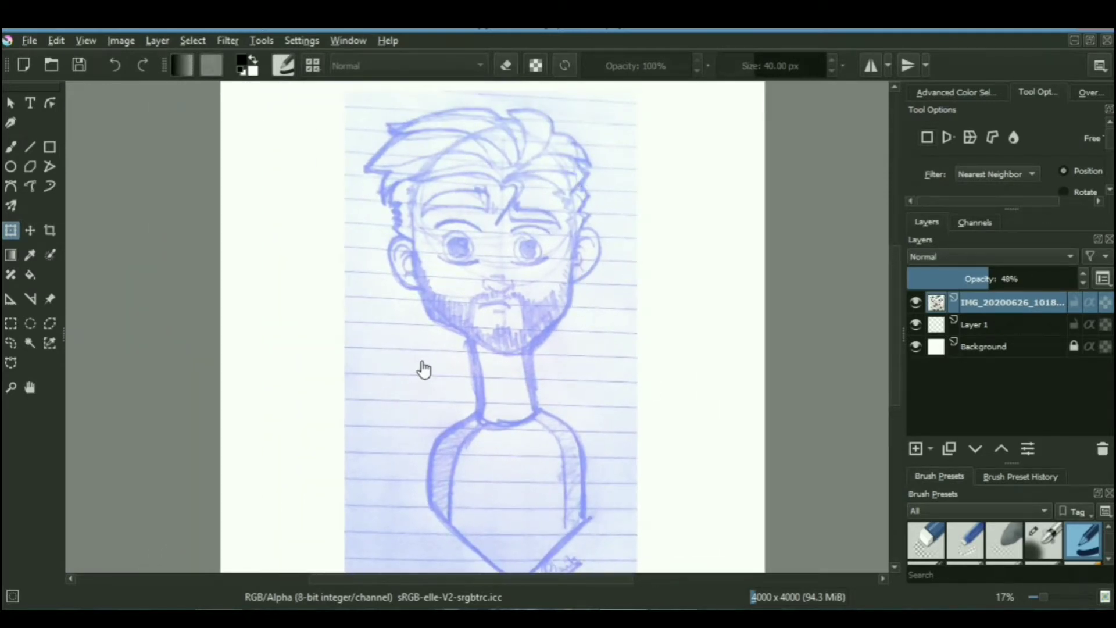
scroll(423, 369, down, 1)
scroll(526, 342, up, 1)
scroll(499, 358, down, 1)
scroll(492, 375, up, 1)
scroll(510, 338, down, 1)
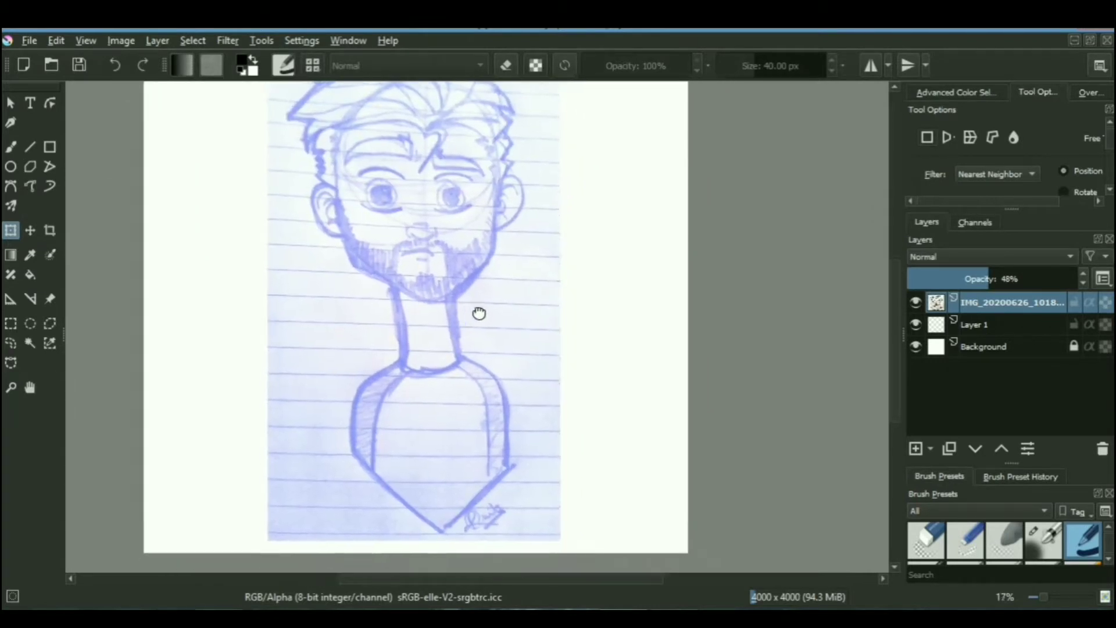
scroll(498, 341, up, 2)
scroll(498, 341, down, 2)
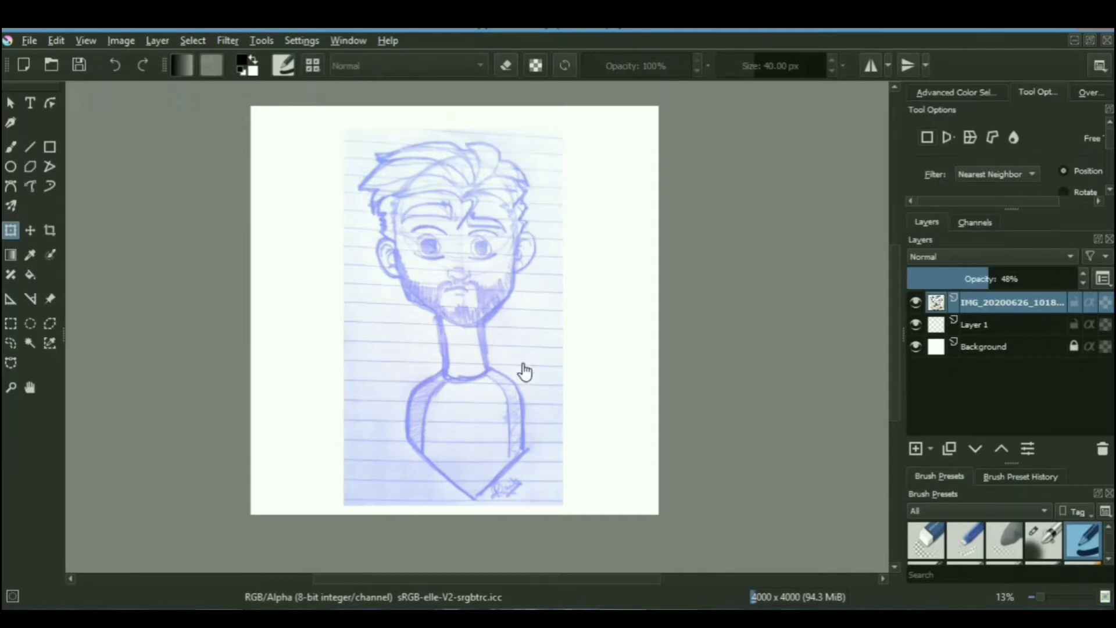
Turn on horizontal mirroring and shift the mirror axis onto the centre line of the sketched face
click(869, 67)
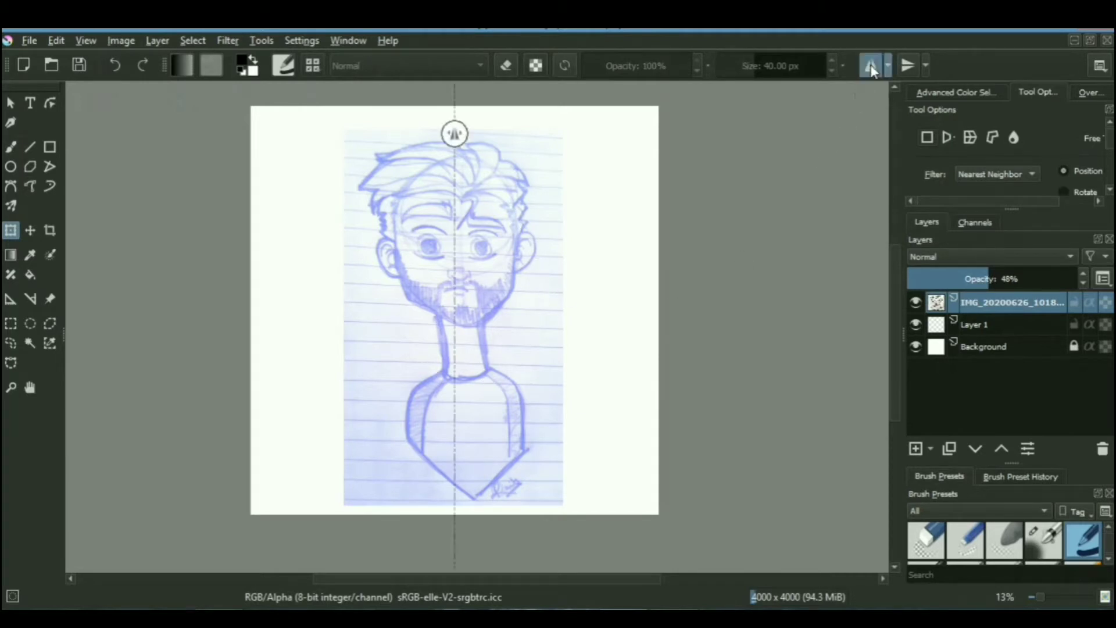
scroll(428, 166, up, 1)
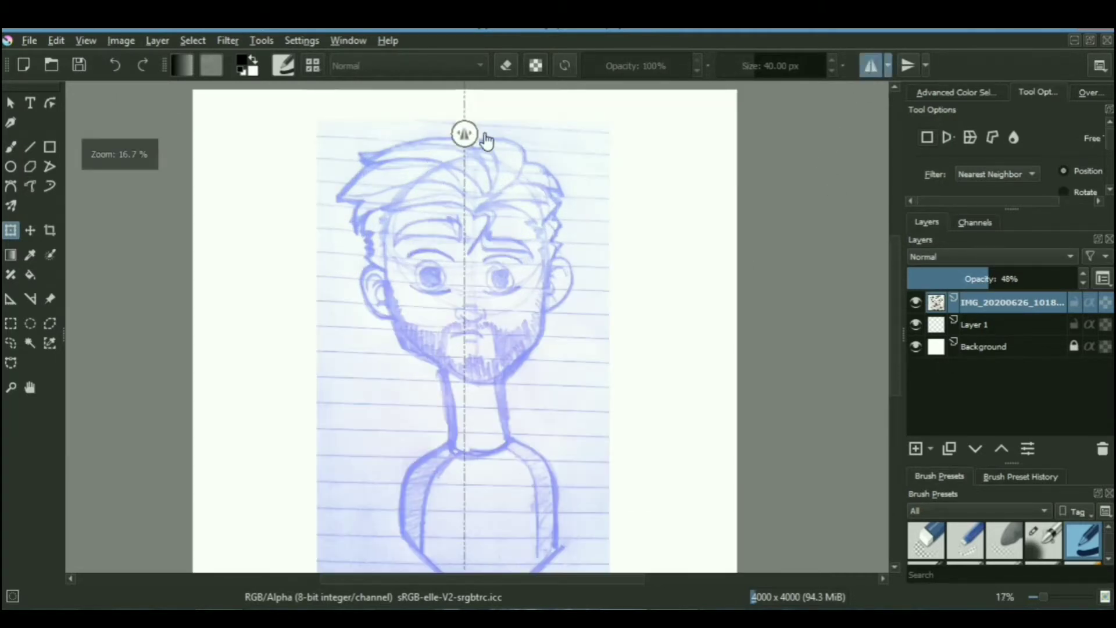
drag(465, 134, 474, 143)
scroll(500, 201, down, 1)
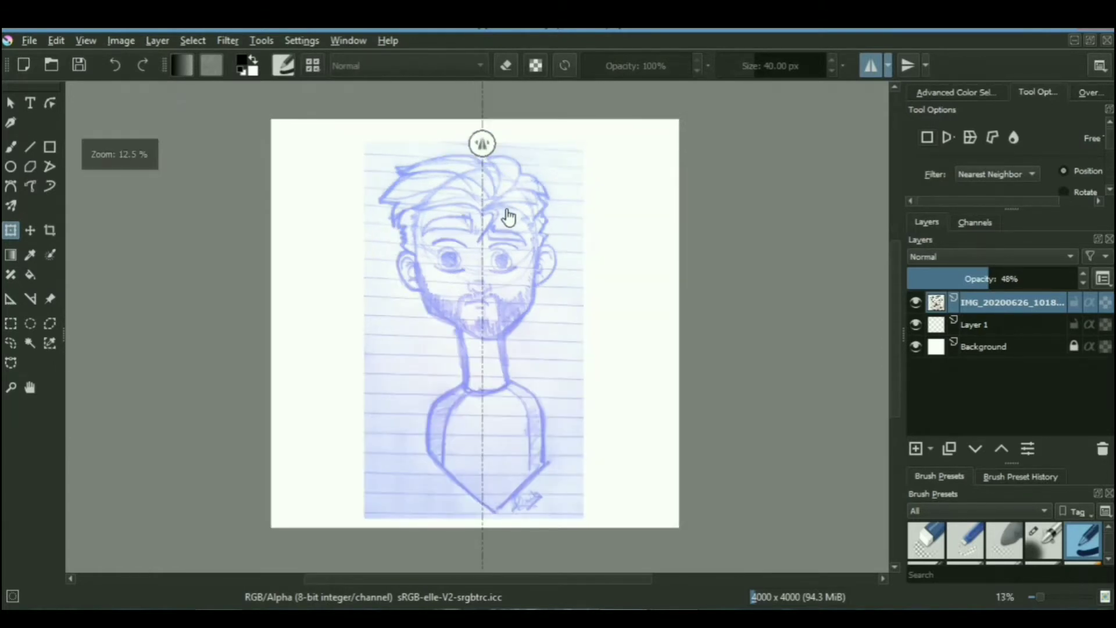
drag(503, 205, 491, 238)
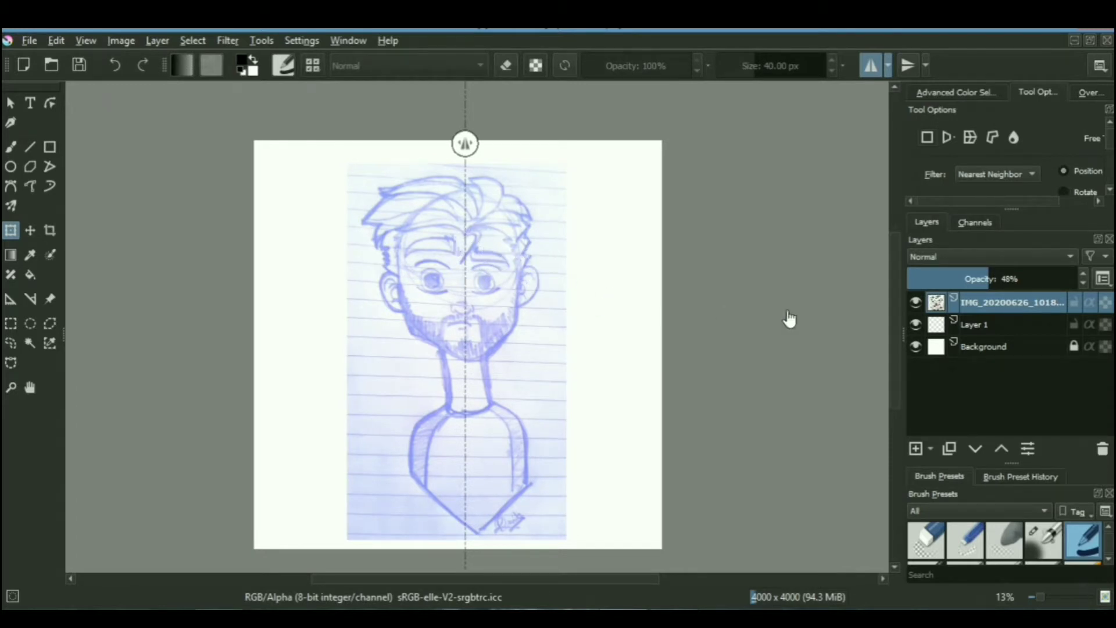
Rename Layer 1 as LineArt
click(988, 326)
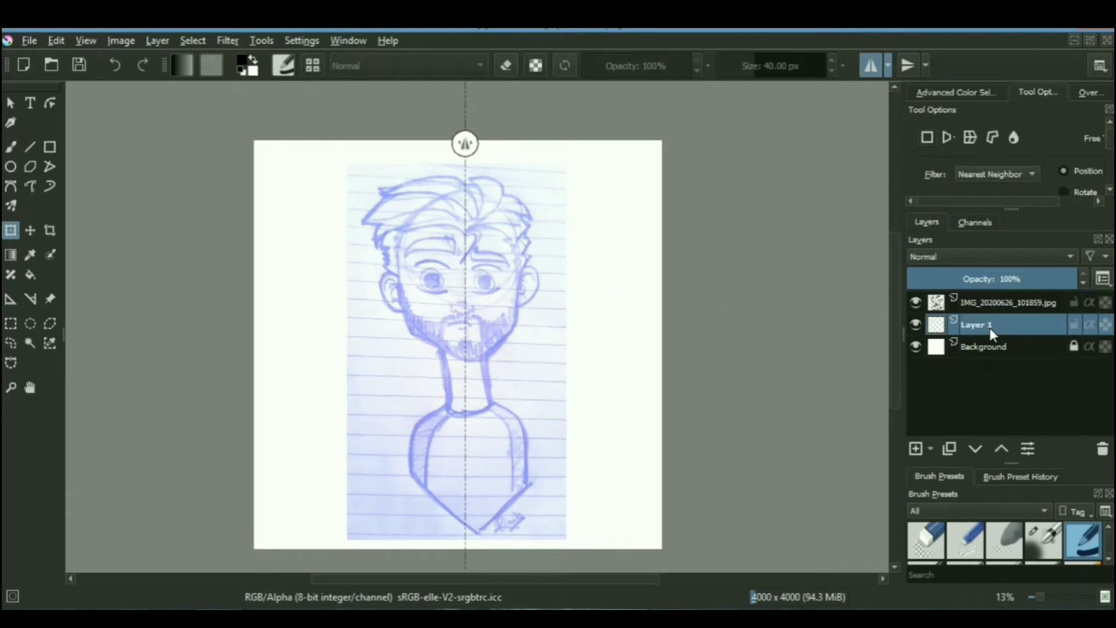
double_click(990, 327)
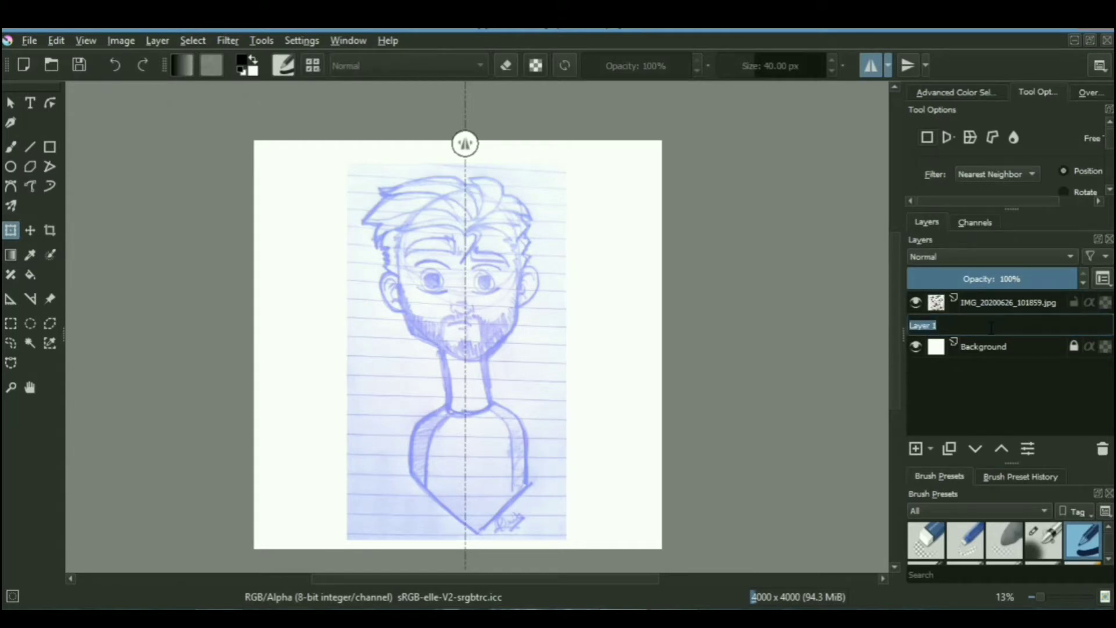
key(BackSpace)
text(Line )
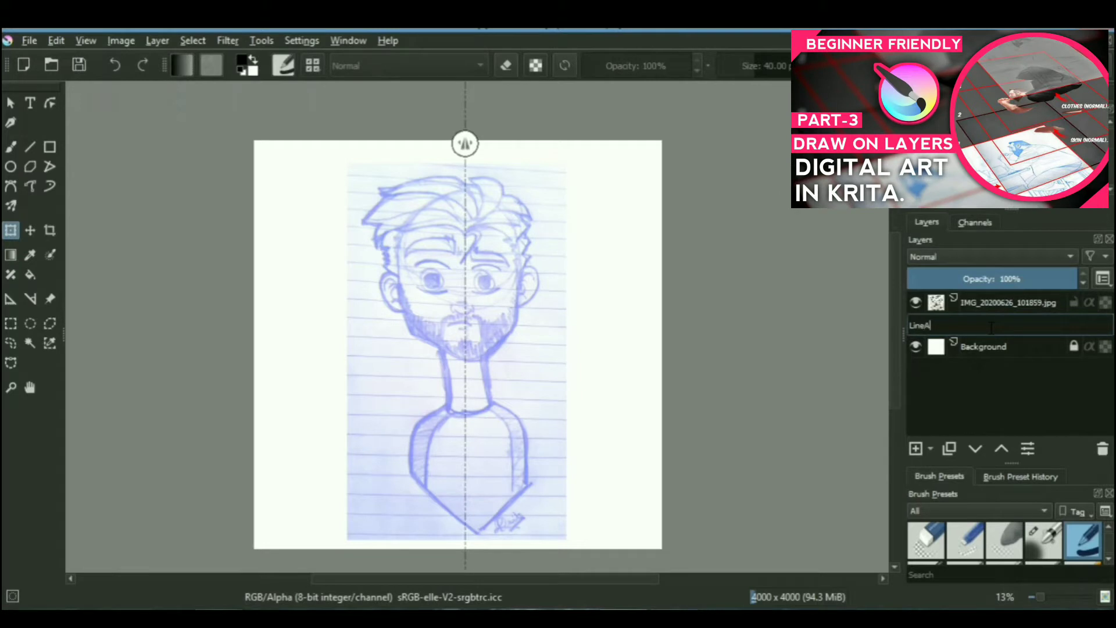
text(Art)
key(Return)
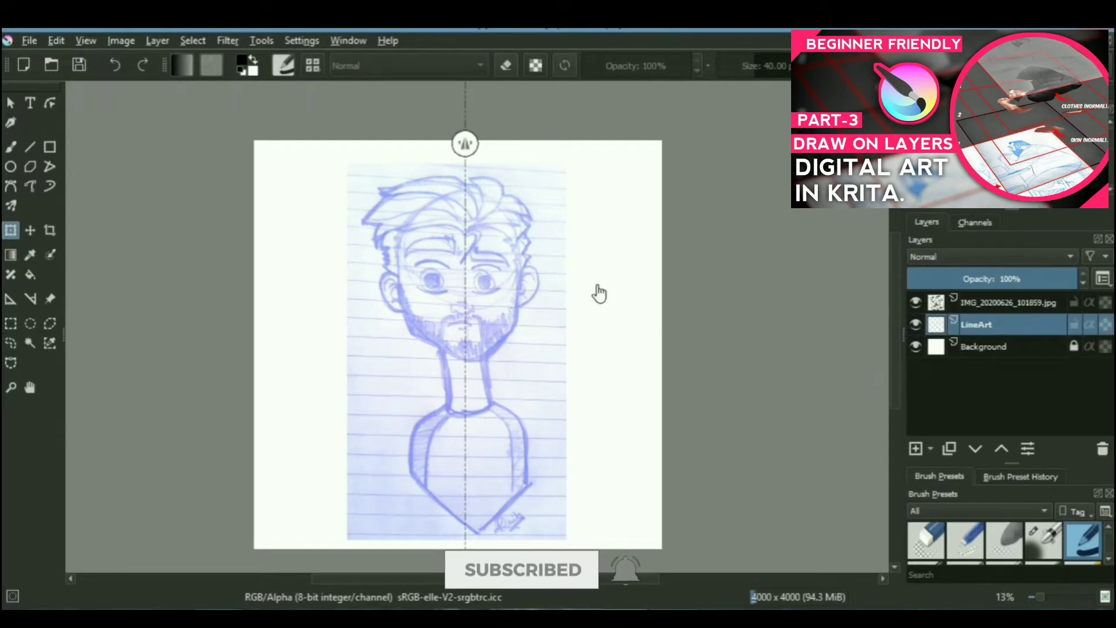
Paint a mirrored S-shaped test stroke across the forehead with the 40 px Freehand Brush, checking it with the sketch layer hidden and shown again
scroll(452, 235, up, 3)
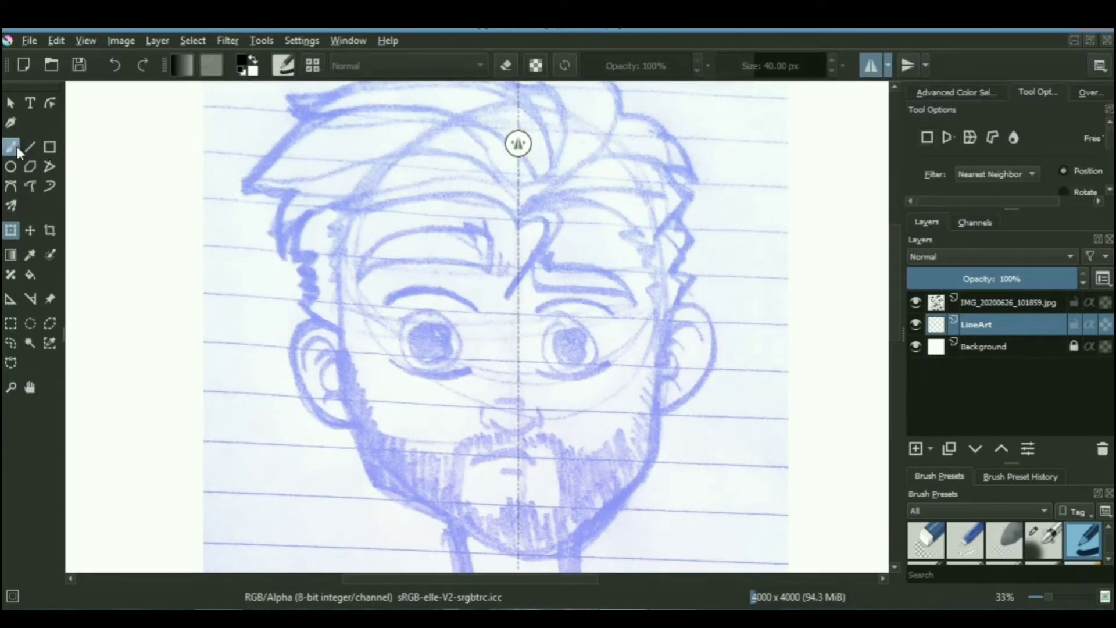
click(15, 145)
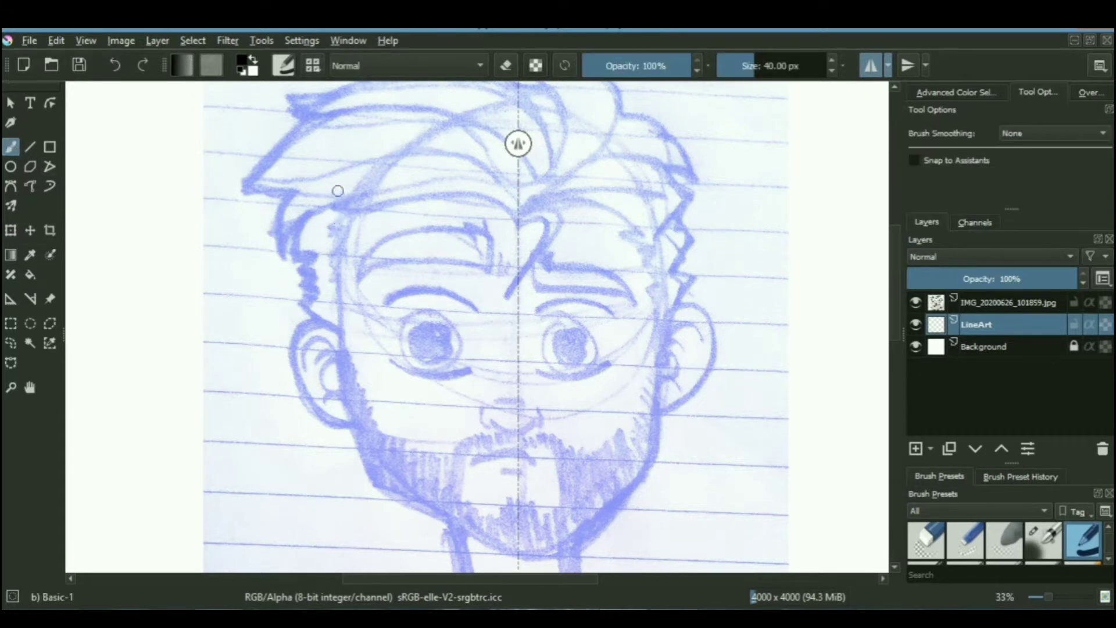
mouse_move(338, 191)
mouse_down()
mouse_move(352, 168)
mouse_move(400, 182)
mouse_move(390, 212)
mouse_move(352, 243)
mouse_move(342, 276)
mouse_move(362, 304)
mouse_up()
scroll(351, 305, down, 1)
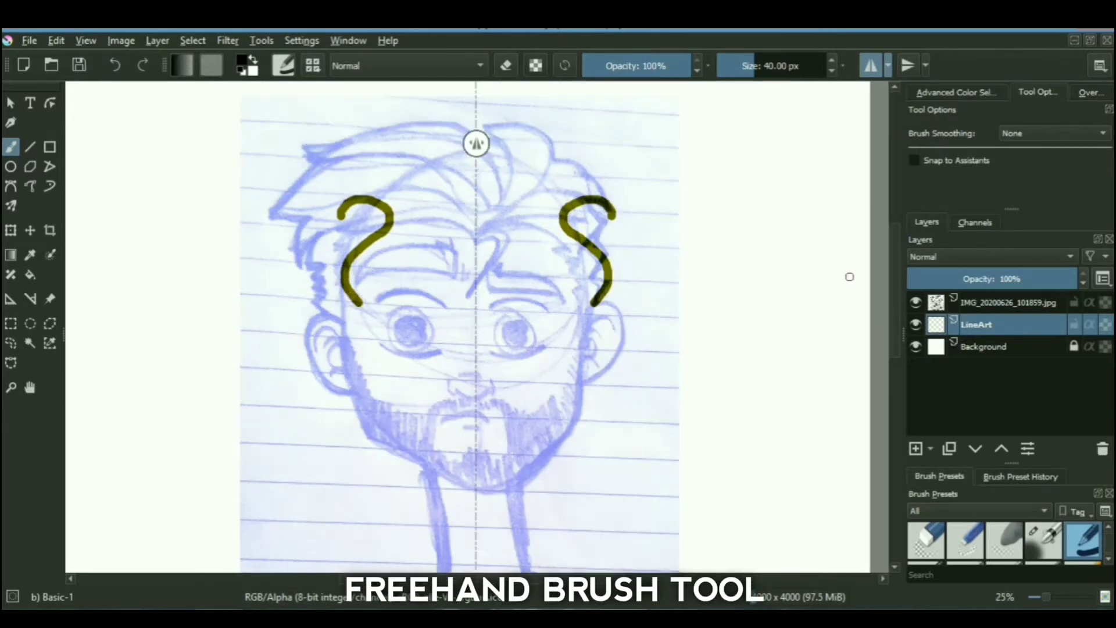
click(916, 302)
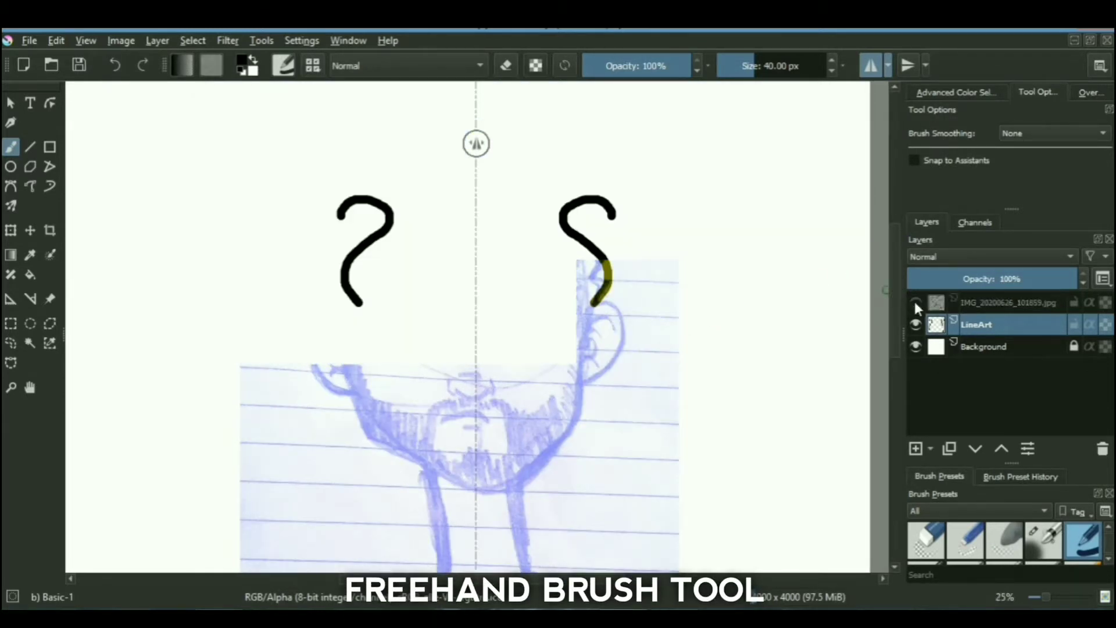
click(916, 303)
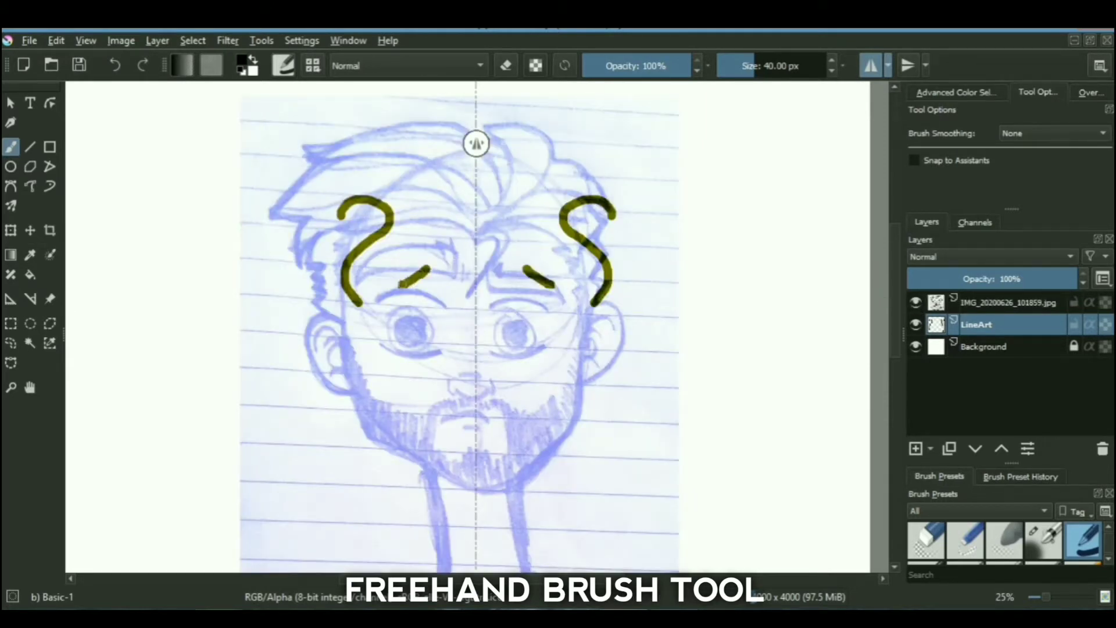
Test the Freehand Brush without smoothing by painting mirrored wavy and zigzag strokes beside the face, and undo all test strokes
mouse_move(399, 285)
mouse_down()
mouse_move(337, 294)
mouse_move(314, 328)
mouse_move(369, 392)
mouse_up()
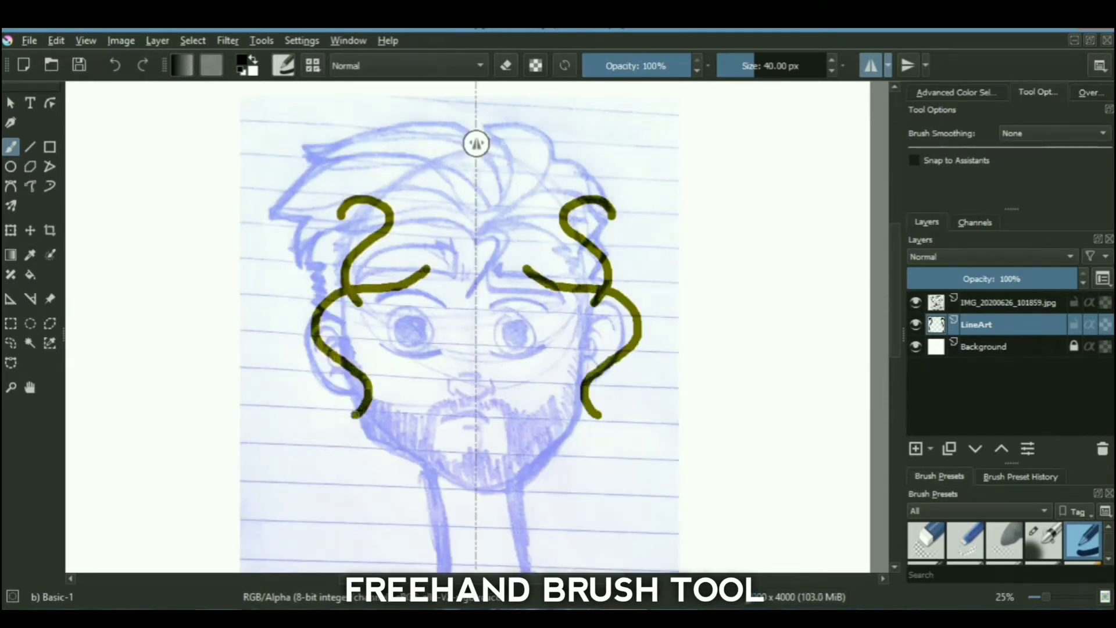
scroll(330, 421, up, 2)
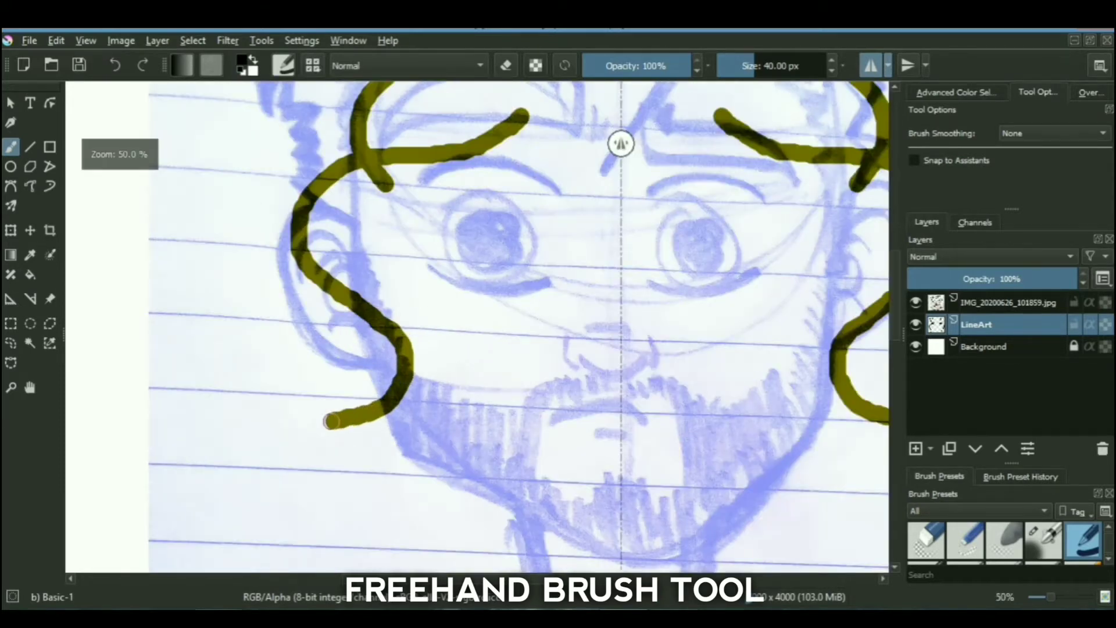
scroll(331, 421, down, 2)
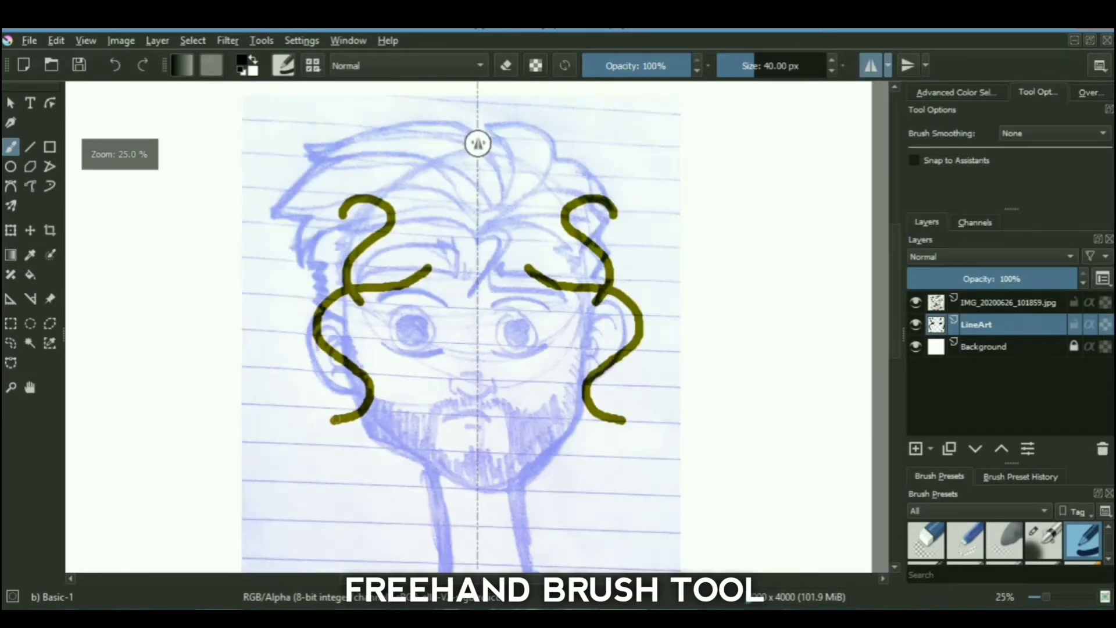
key(ctrl+z)
key(ctrl+z)
key(ctrl+z)
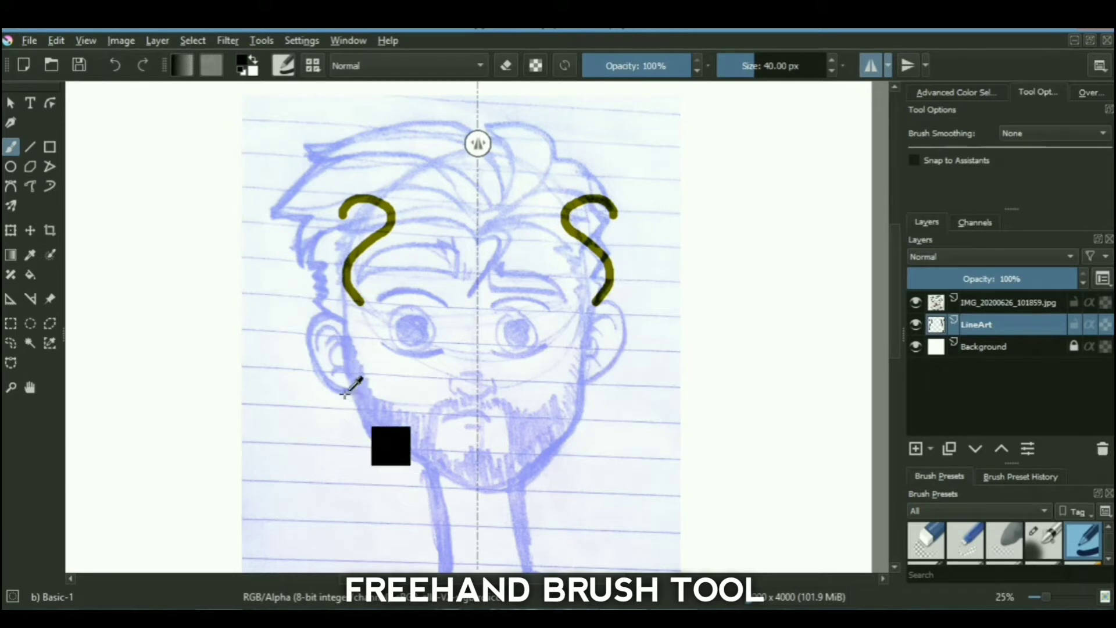
key(ctrl+z)
drag(396, 227, 371, 236)
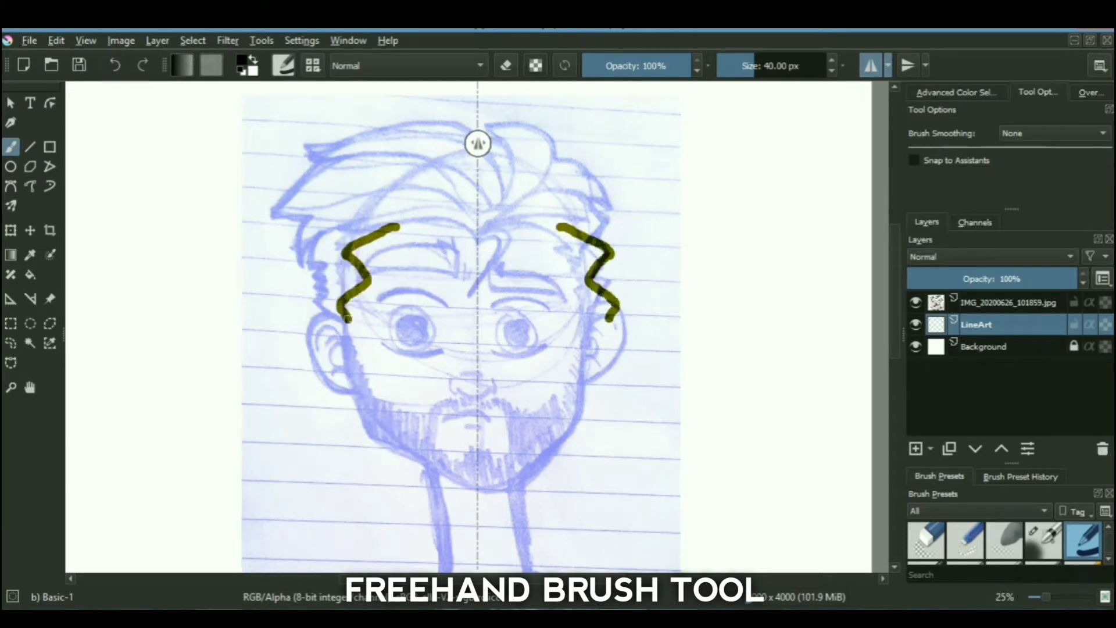
key(ctrl+z)
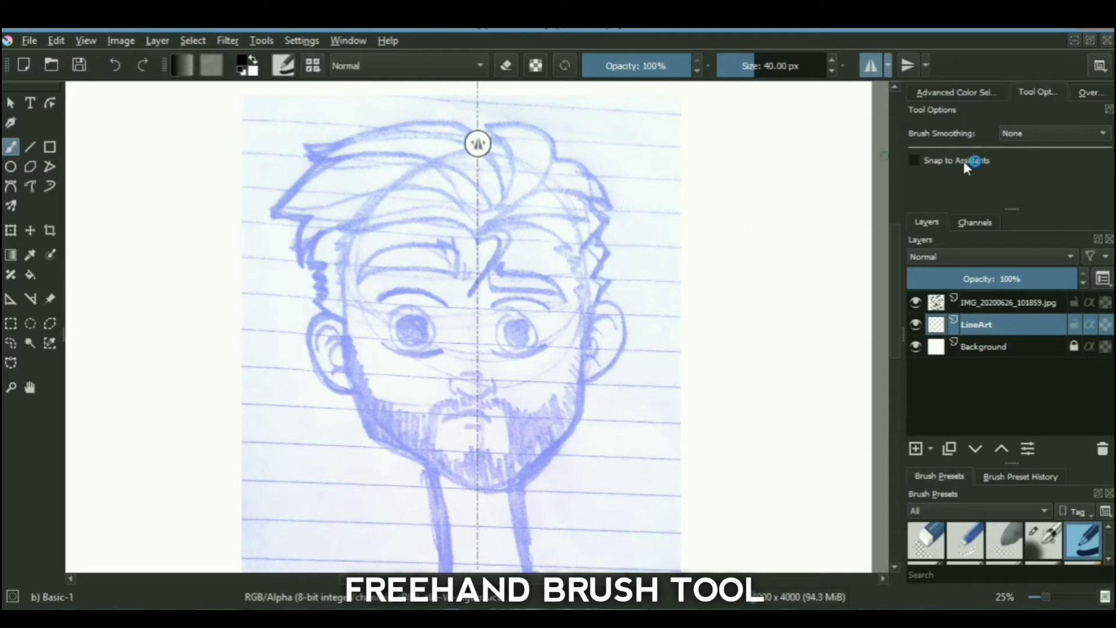
Set the Freehand Brush smoothing to Basic, paint mirrored test strokes over the hair and cheek, and undo them
click(1052, 134)
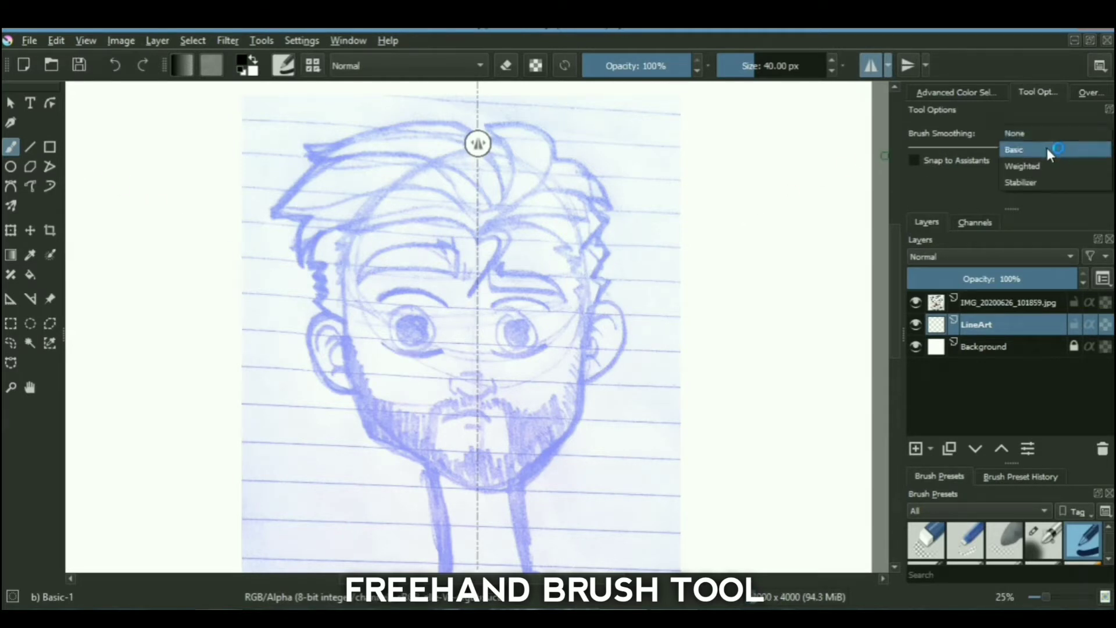
click(1044, 150)
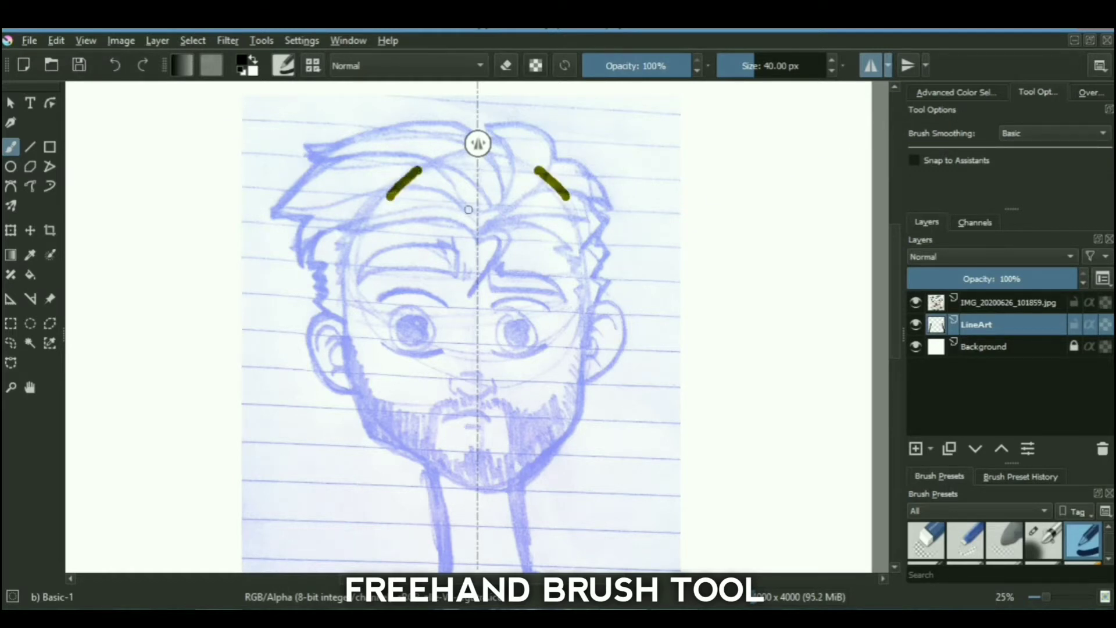
mouse_move(373, 253)
mouse_down()
mouse_move(313, 300)
mouse_move(357, 346)
mouse_move(328, 384)
mouse_move(343, 384)
mouse_up()
key(ctrl+z)
key(ctrl+z)
key(ctrl+z)
Set the brush smoothing to Weighted, paint crossing mirrored test strokes over the hair and ear, and undo them
click(1034, 131)
click(1038, 151)
drag(383, 159, 213, 275)
mouse_move(308, 158)
mouse_down()
mouse_move(352, 222)
mouse_move(353, 248)
mouse_up()
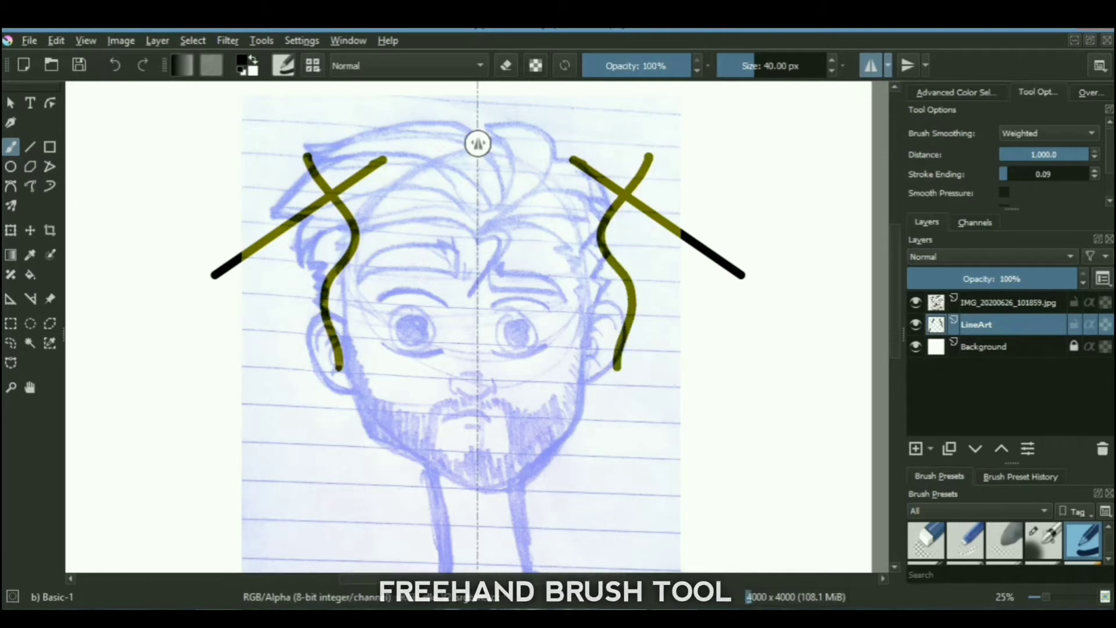
key(ctrl+z)
key(ctrl+z)
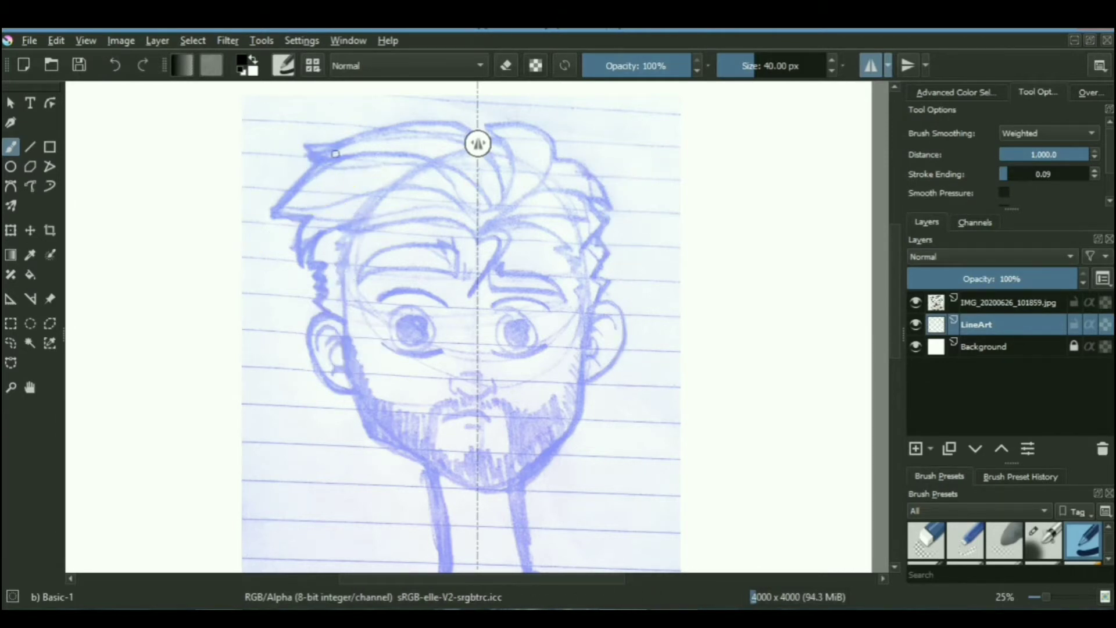
key(ctrl+z)
Try the Line tool with mirrored straight segments along the top of the hair and over the brow, and undo them
key(v)
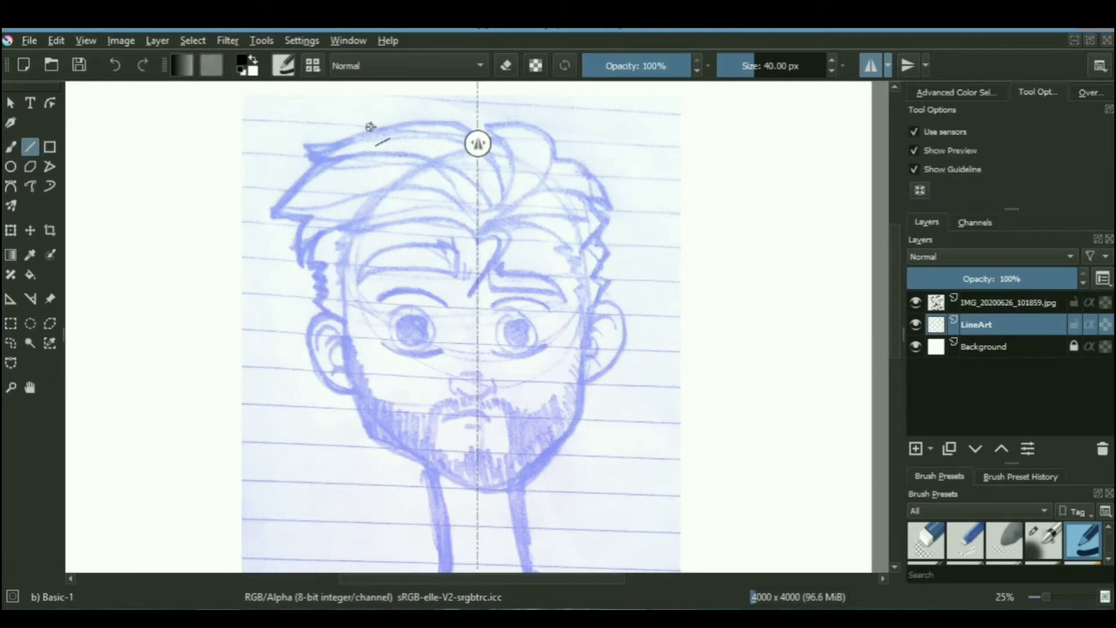
scroll(369, 125, up, 2)
drag(254, 164, 299, 165)
mouse_move(375, 136)
mouse_down()
mouse_move(511, 117)
mouse_move(579, 138)
mouse_up()
scroll(580, 139, down, 2)
key(ctrl+z)
key(ctrl+z)
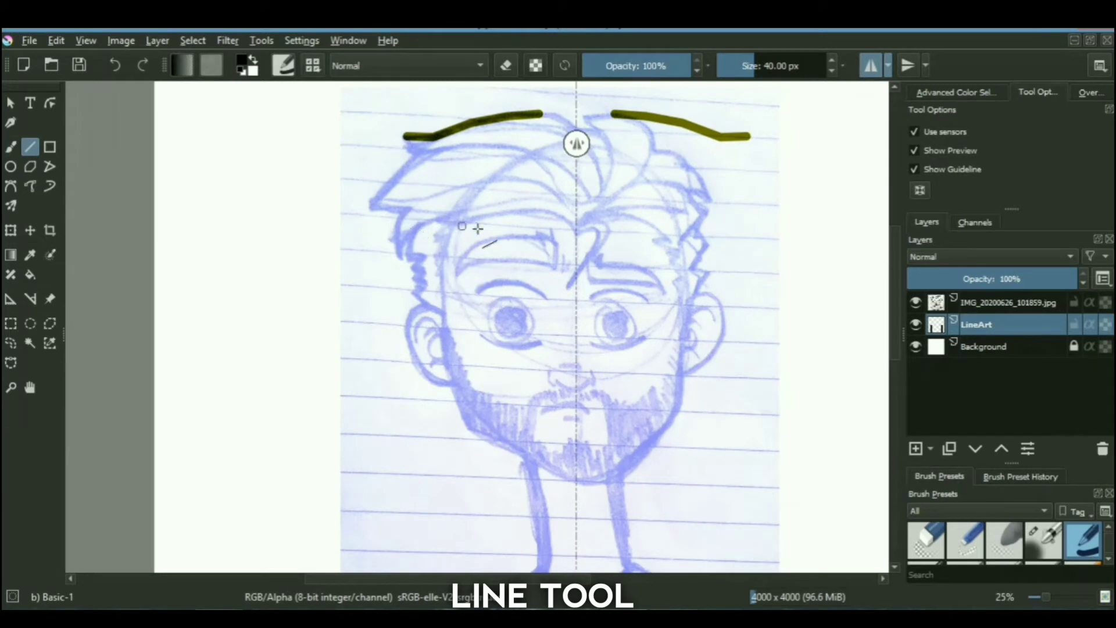
drag(488, 280, 486, 283)
drag(486, 284, 538, 292)
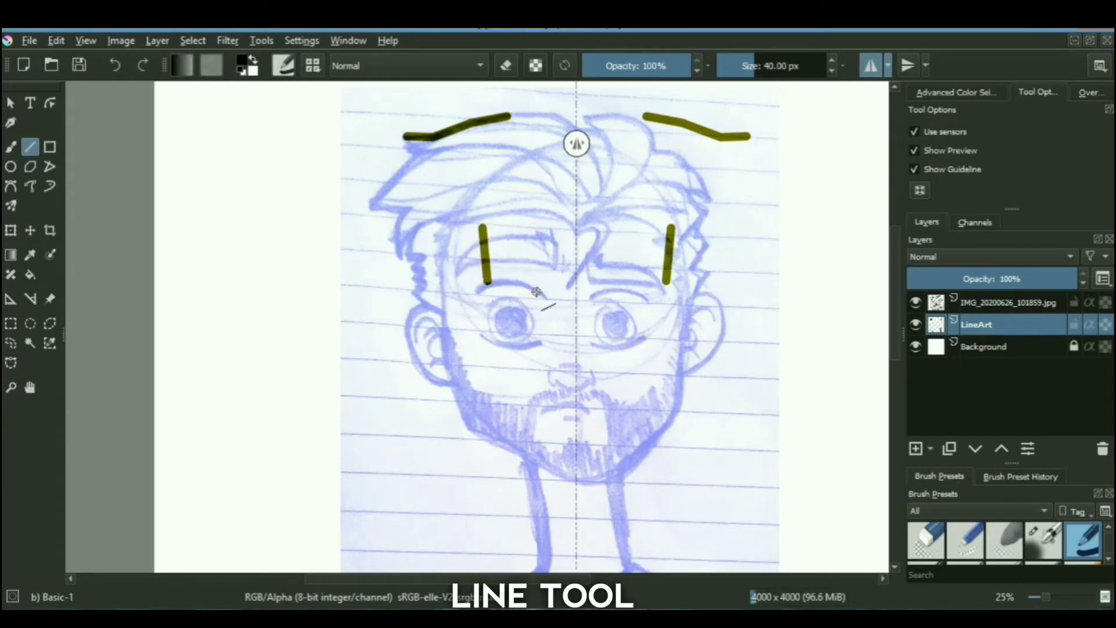
key(ctrl+z)
key(ctrl+z)
key(ctrl+z)
key(ctrl+z)
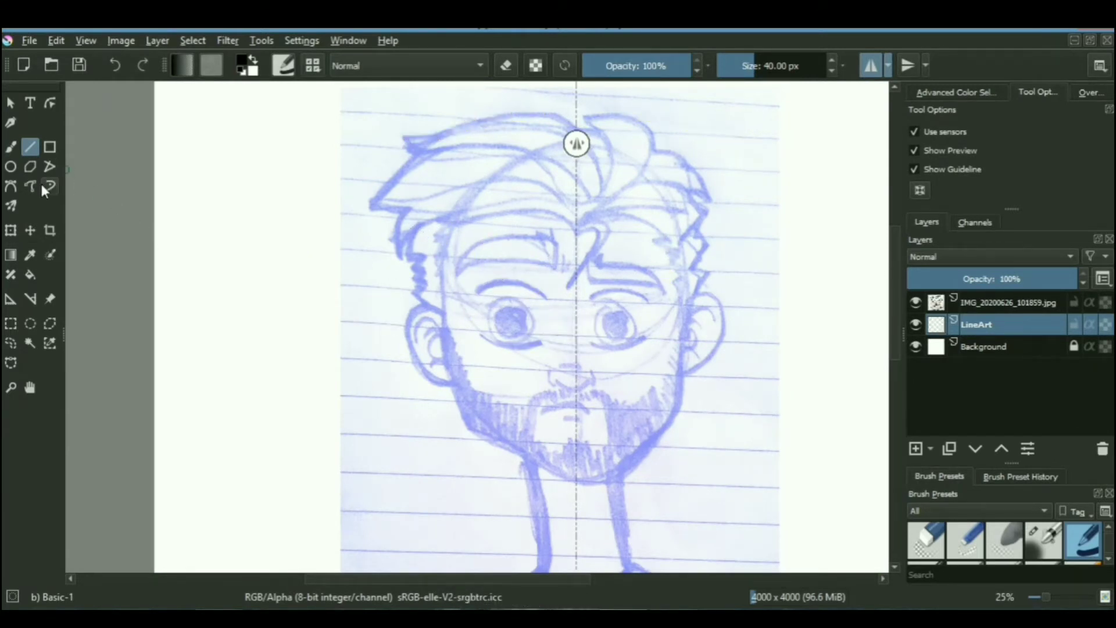
Try the Dynamic Brush tool with a mirrored winding stroke at the side of the hair, and undo it
click(50, 188)
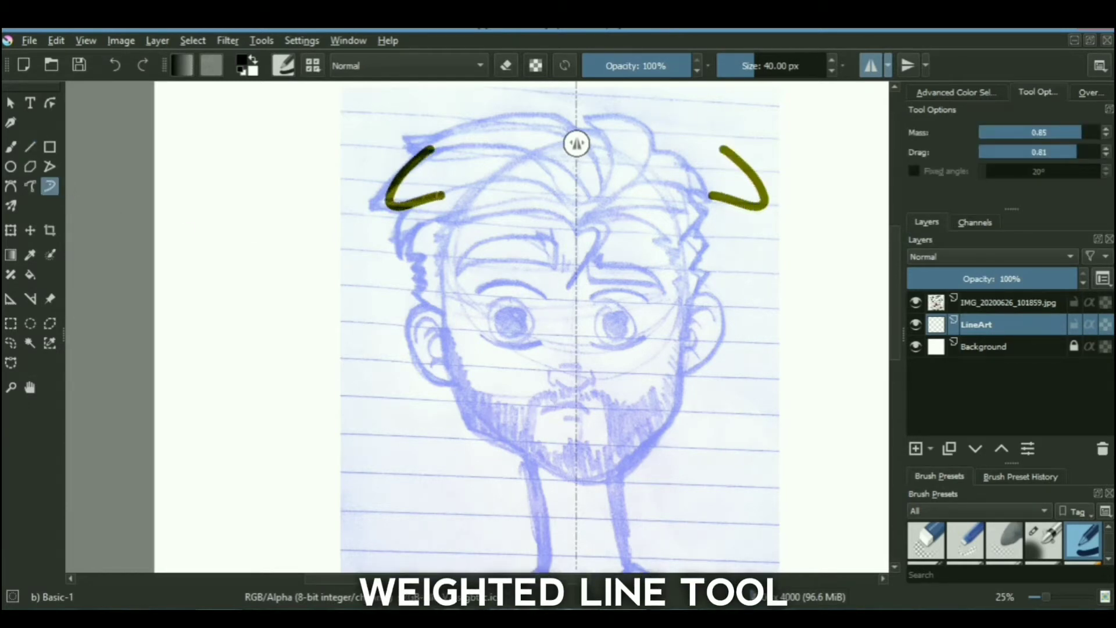
drag(435, 214, 381, 244)
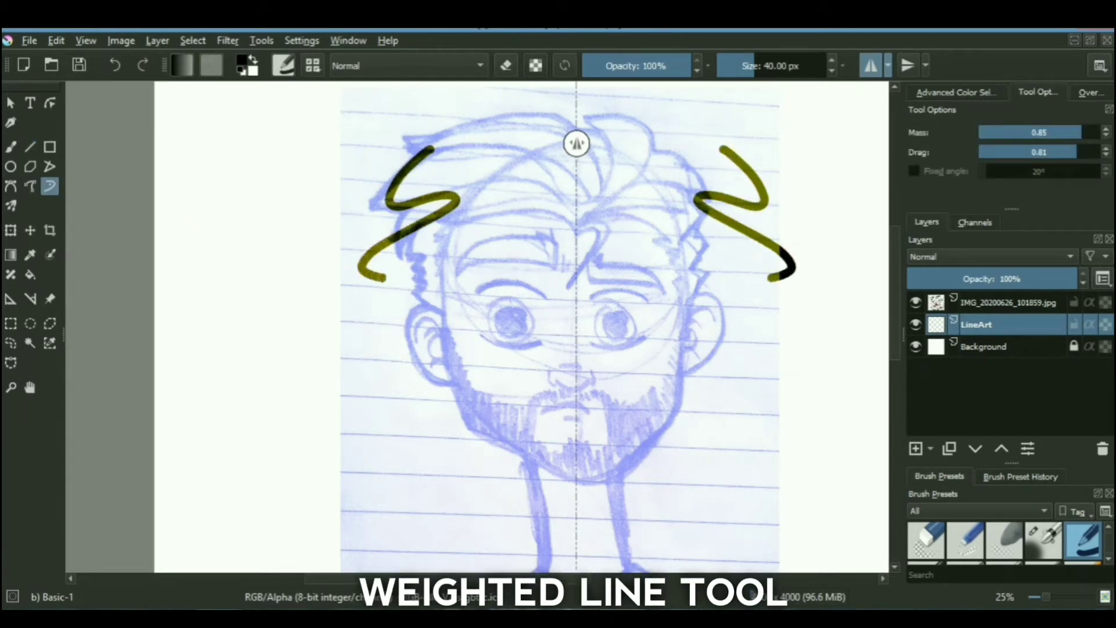
key(ctrl+z)
key(ctrl+z)
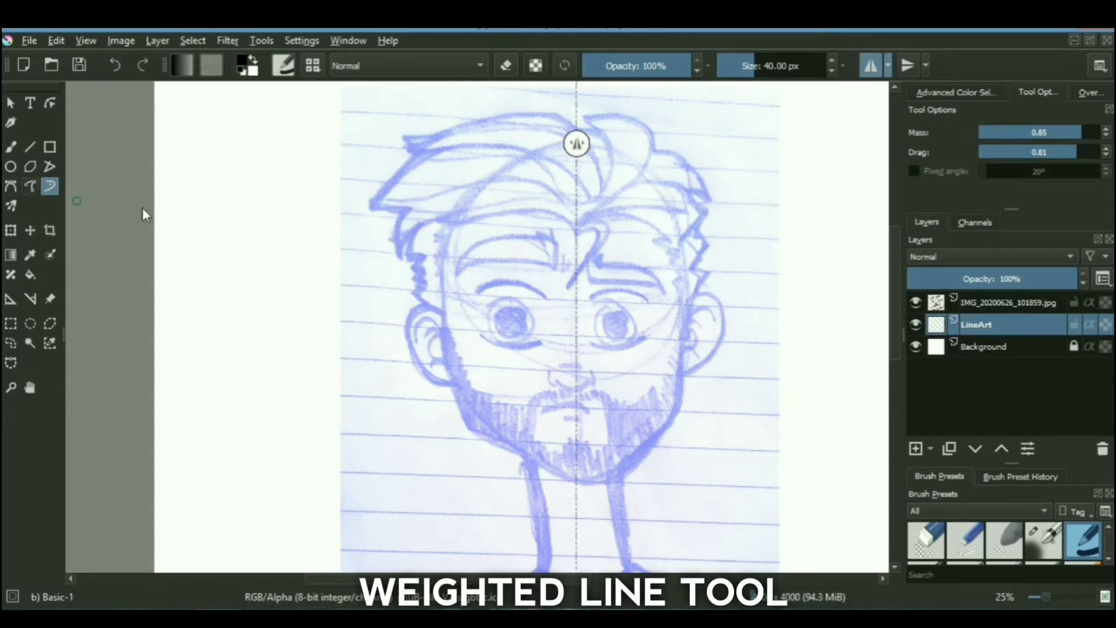
Try the Freehand Path tool with mirrored curves along the top and side of the hair, and undo them
scroll(506, 146, up, 1)
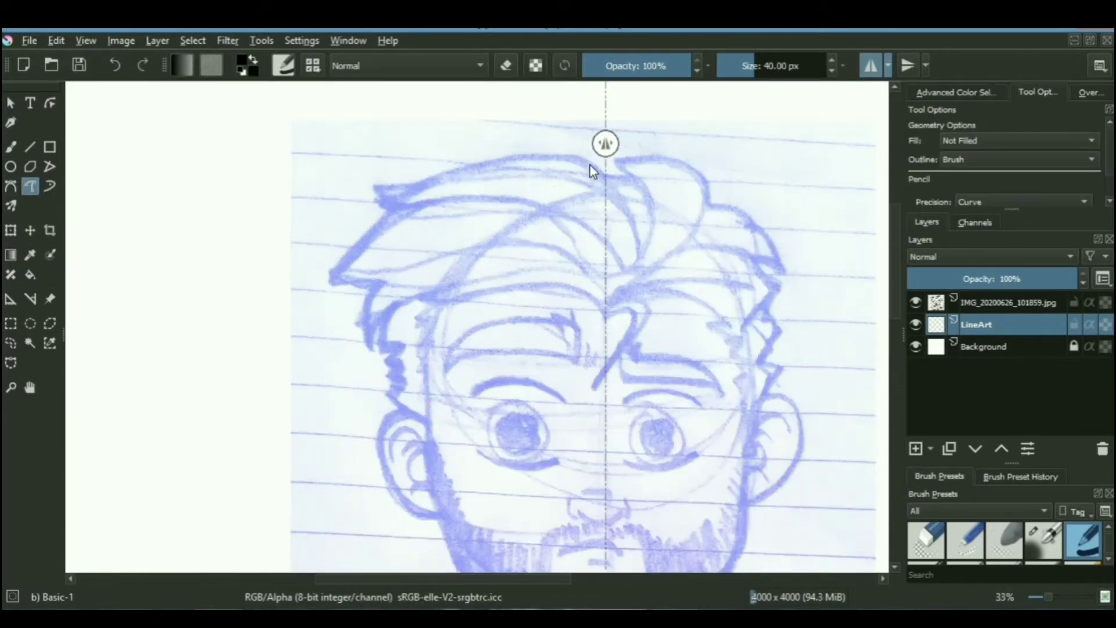
drag(495, 170, 353, 185)
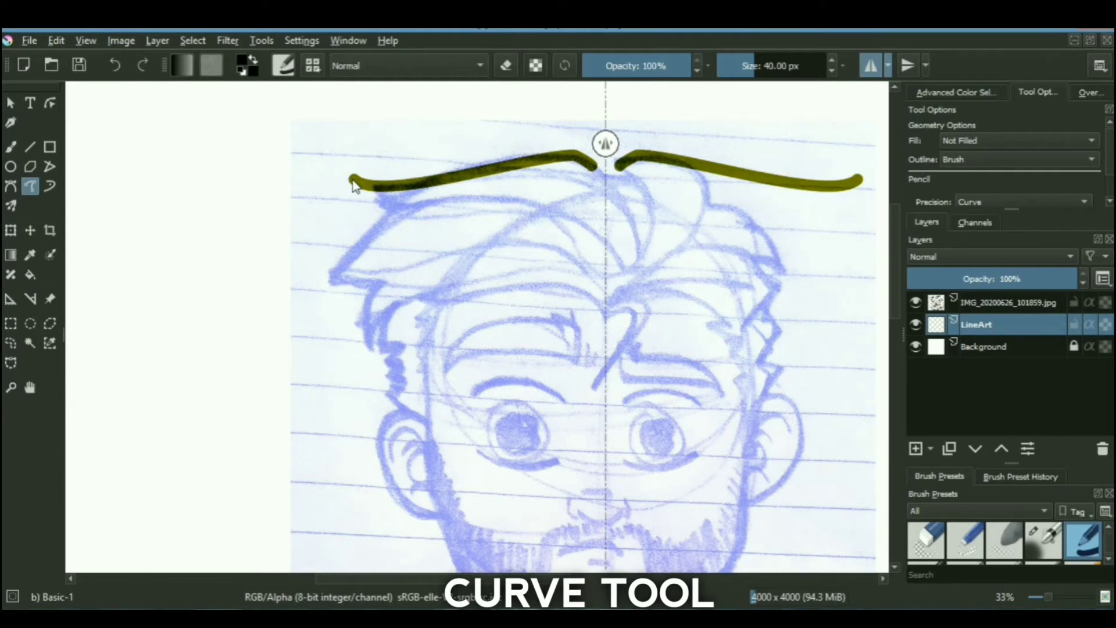
drag(417, 214, 415, 210)
mouse_move(415, 209)
mouse_down()
mouse_move(396, 231)
mouse_move(320, 271)
mouse_up()
drag(320, 271, 383, 290)
scroll(385, 290, down, 2)
key(ctrl+z)
key(ctrl+z)
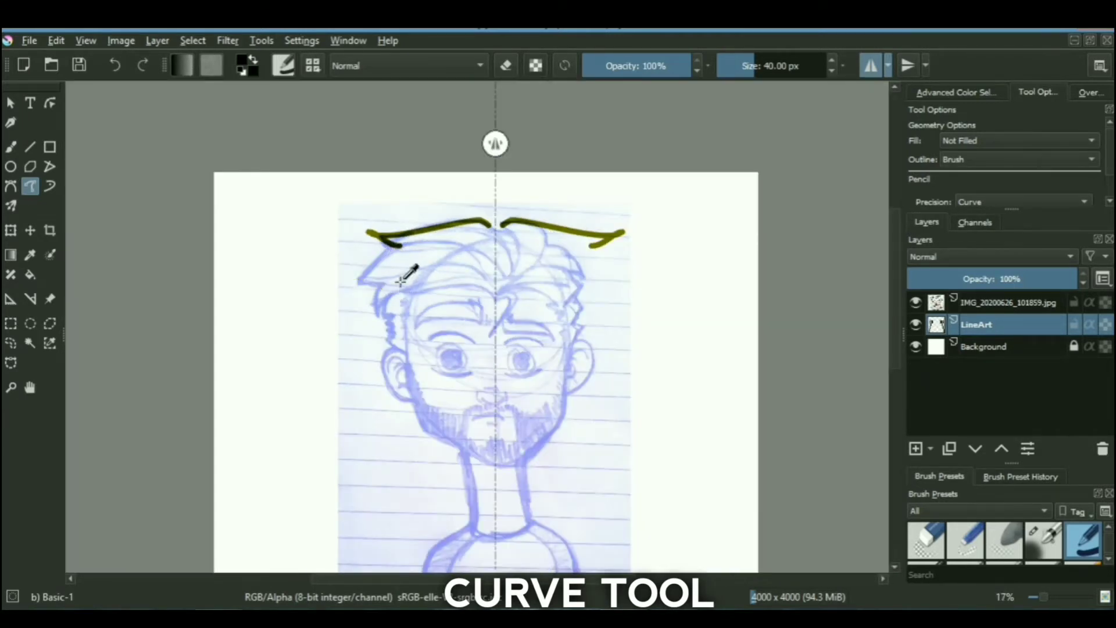
key(ctrl+z)
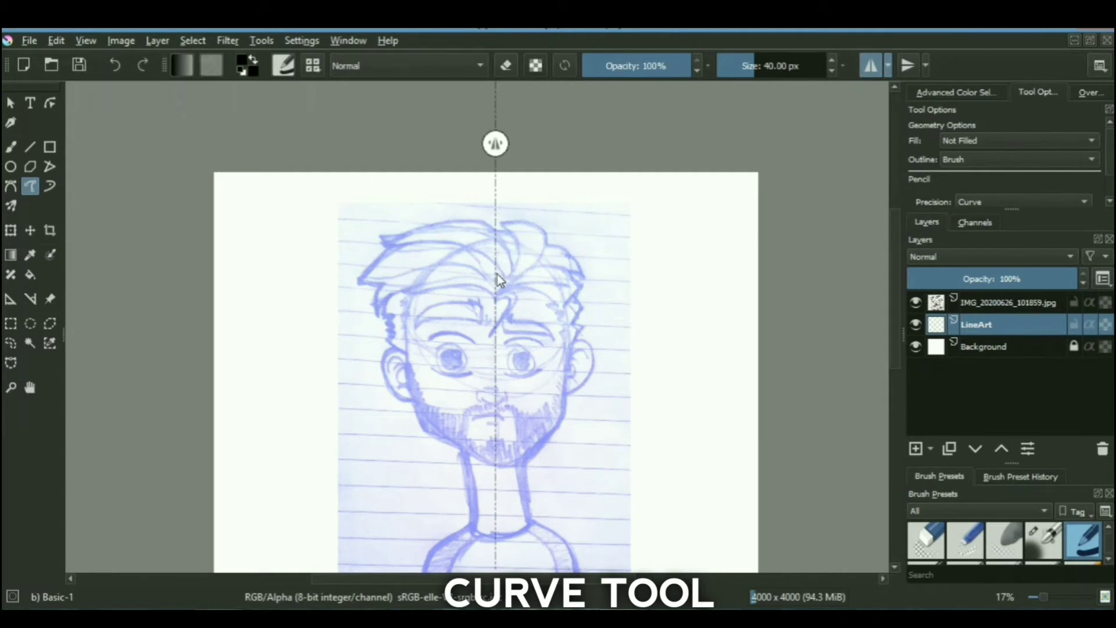
scroll(497, 274, down, 1)
scroll(500, 278, up, 1)
drag(499, 284, 411, 251)
scroll(472, 300, up, 1)
scroll(407, 263, down, 1)
scroll(409, 256, up, 1)
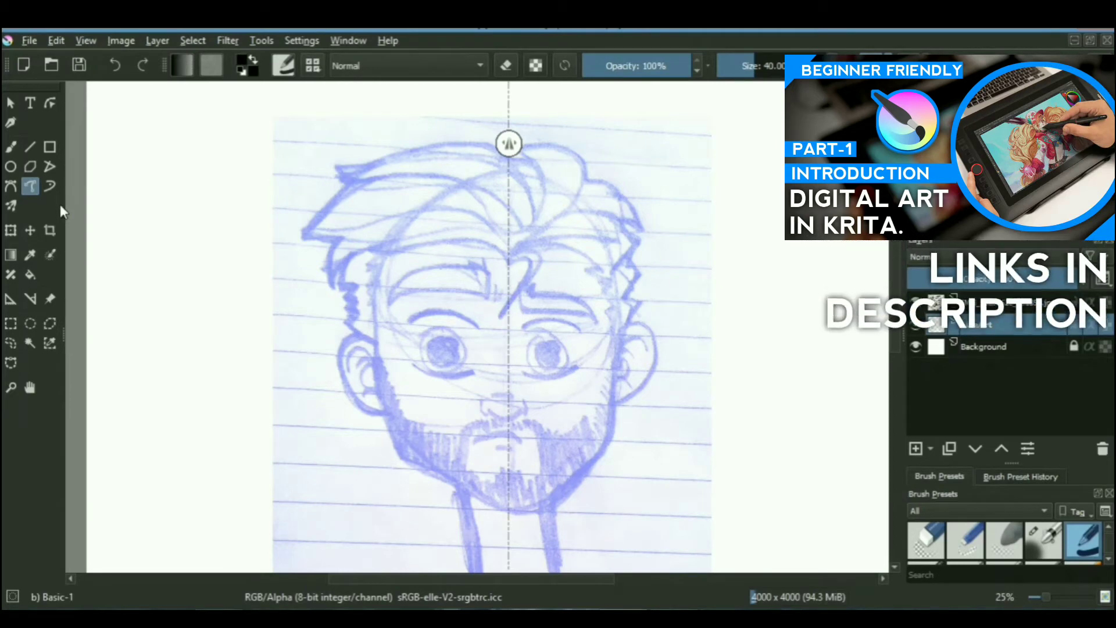
Paint a mirrored test dab at the inner edge of the ear with the Freehand Brush, and undo it
click(30, 147)
scroll(409, 324, up, 1)
scroll(409, 324, up, 1)
click(10, 146)
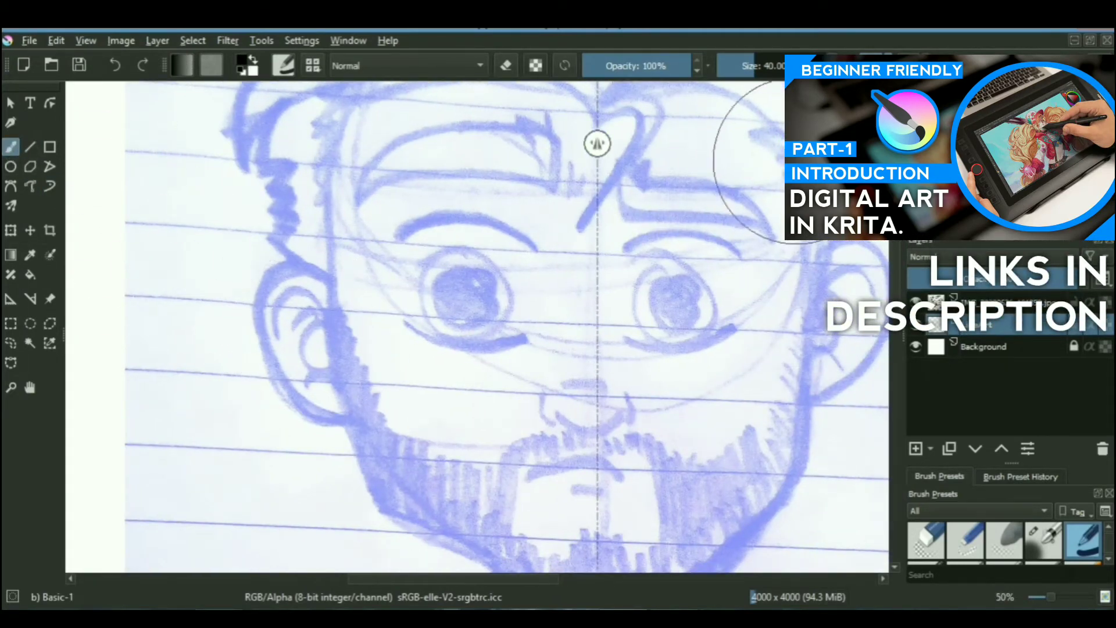
click(343, 318)
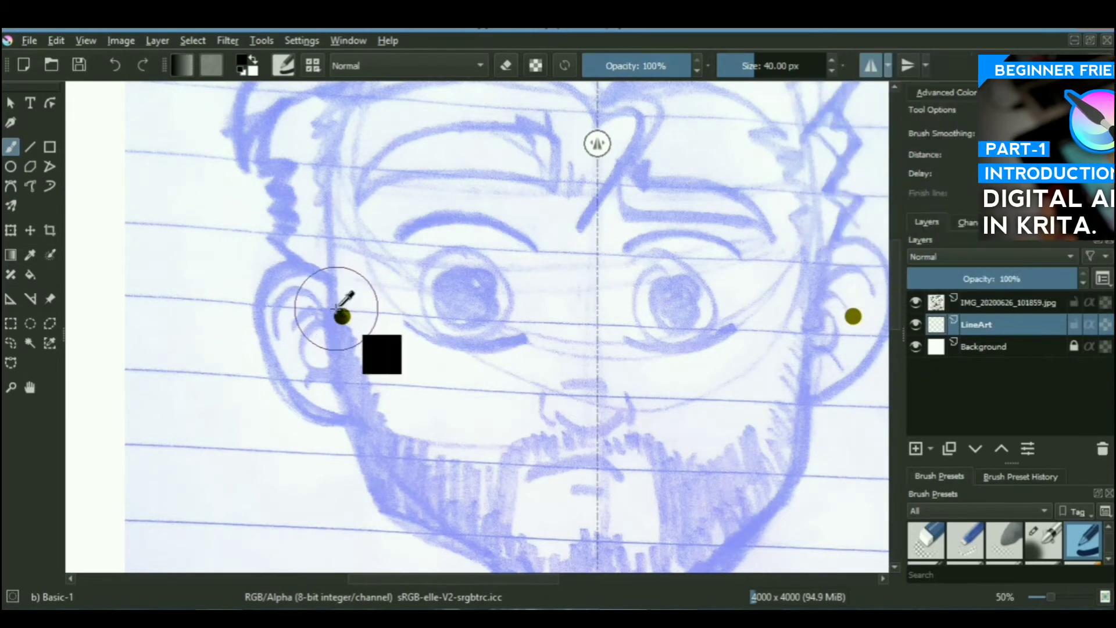
scroll(339, 307, up, 1)
key(ctrl+z)
Trace the jawline with connected mirrored Line tool segments from the top of the ear down to the chin centre
drag(362, 288, 335, 237)
scroll(335, 236, down, 1)
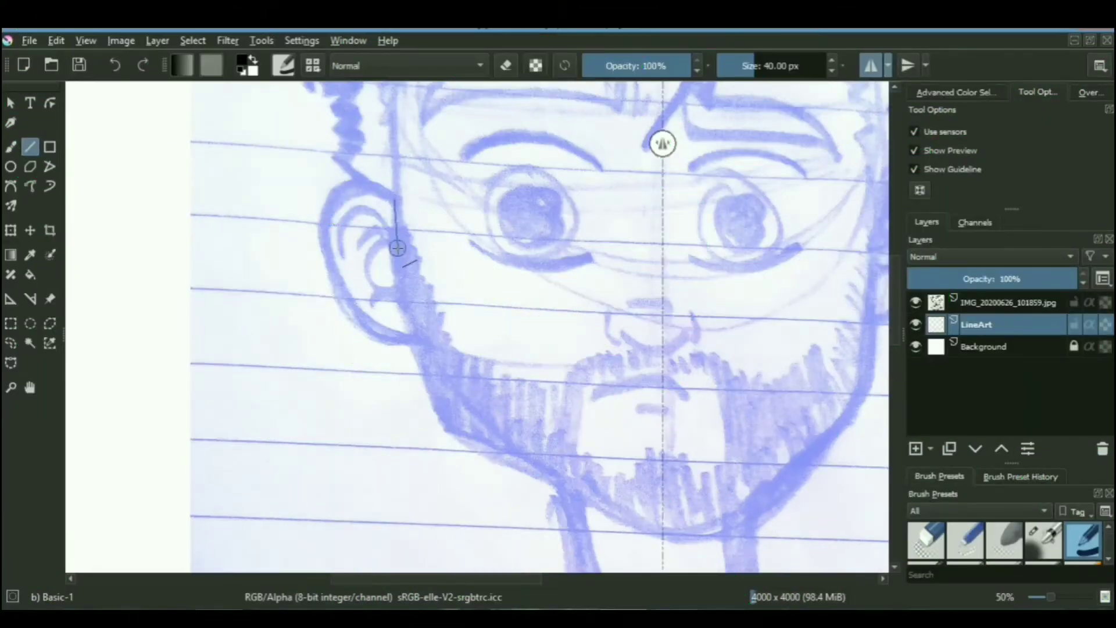
drag(397, 249, 397, 251)
drag(398, 253, 401, 289)
drag(412, 339, 414, 347)
drag(414, 347, 425, 368)
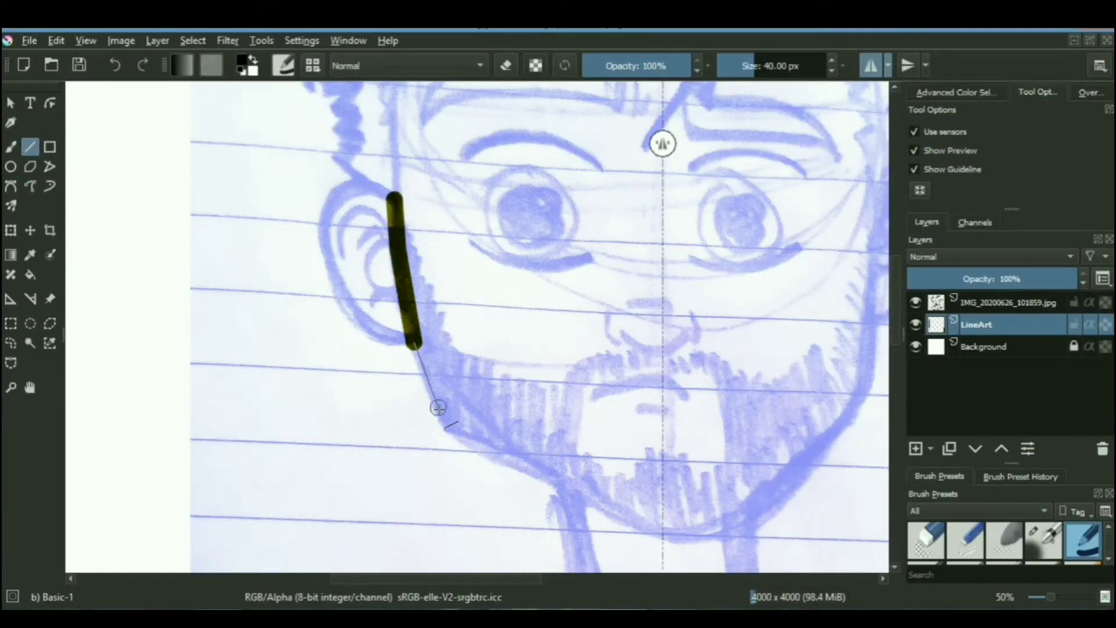
drag(439, 410, 449, 423)
drag(492, 453, 503, 458)
drag(503, 457, 656, 532)
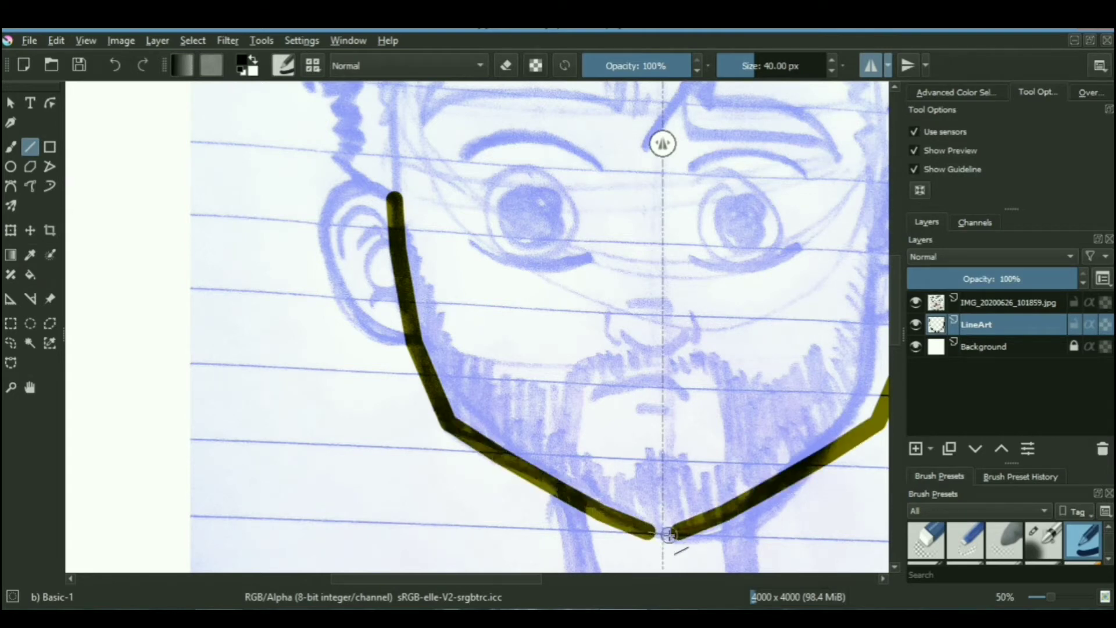
Undo all the mirrored jawline segments on the LineArt layer
scroll(668, 531, down, 1)
drag(628, 389, 504, 506)
scroll(507, 478, down, 2)
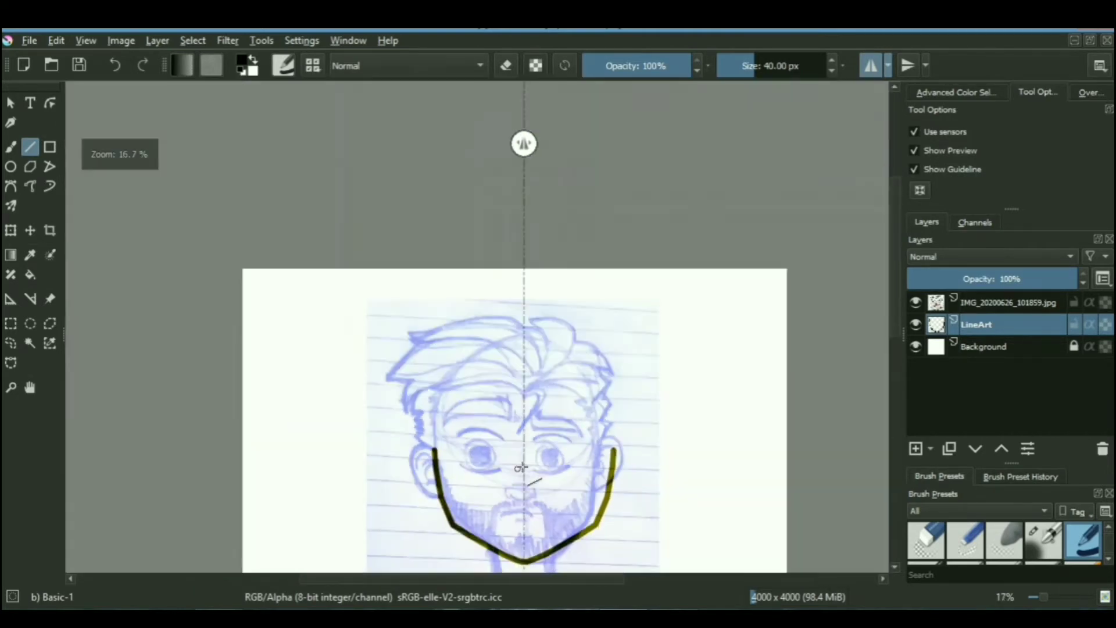
drag(523, 463, 523, 359)
scroll(522, 362, up, 1)
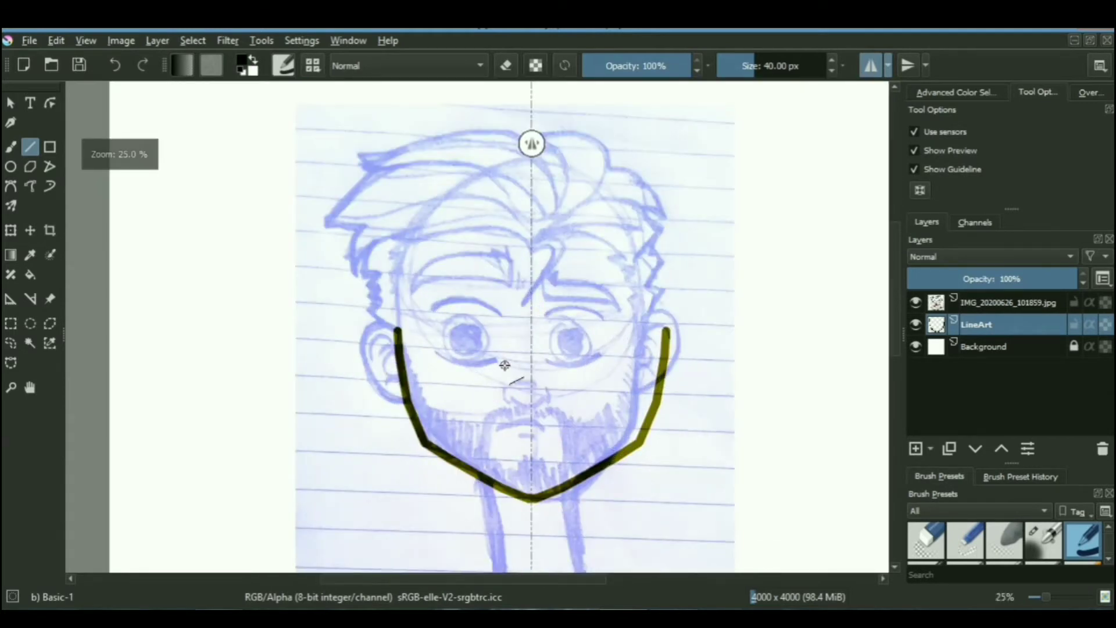
scroll(440, 352, up, 1)
key(ctrl+z)
key(ctrl+z)
key(ctrl+z)
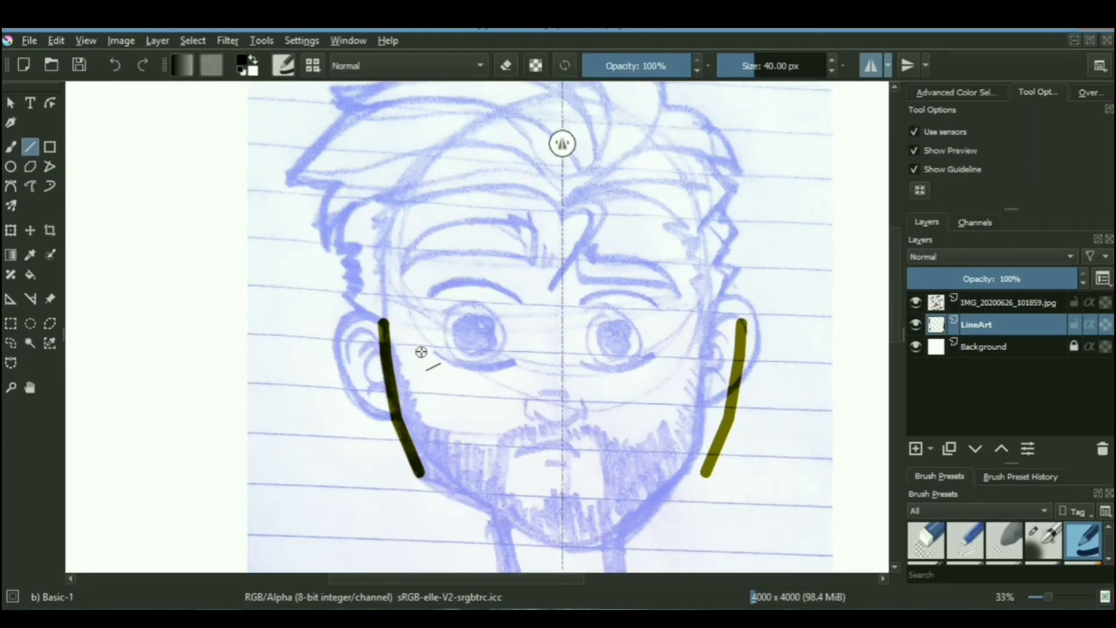
key(ctrl+z)
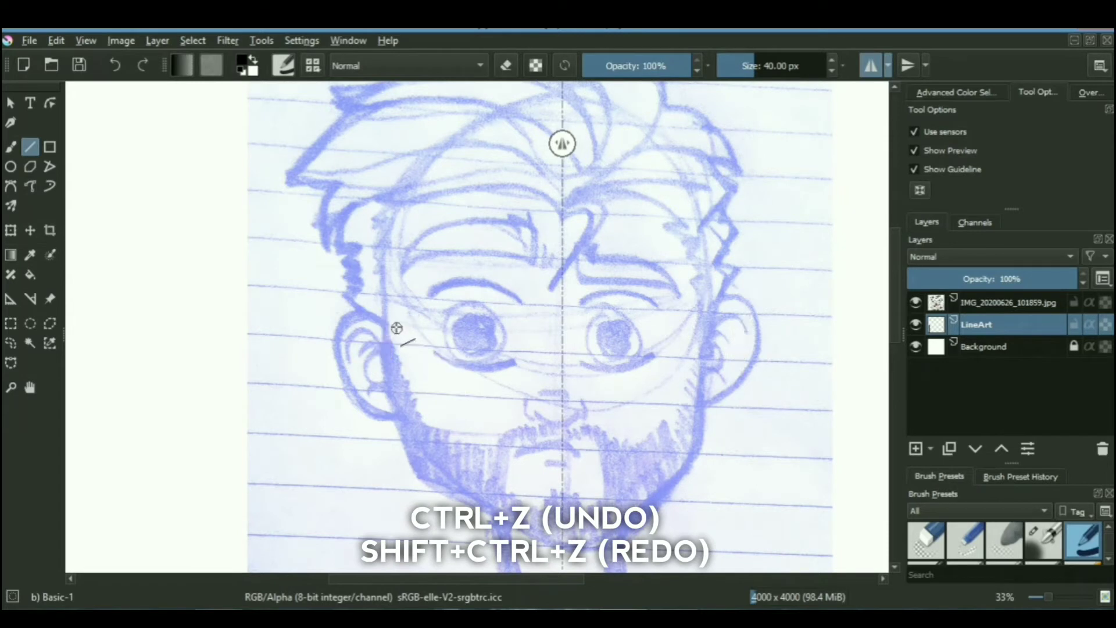
Retrace the jawline down to the chin centre with mirrored Line tool segments and extend the face outline up to the temple
drag(398, 392, 399, 395)
mouse_move(398, 395)
mouse_down()
mouse_move(418, 461)
mouse_move(529, 536)
mouse_move(563, 544)
mouse_up()
scroll(551, 531, down, 2)
scroll(500, 447, up, 2)
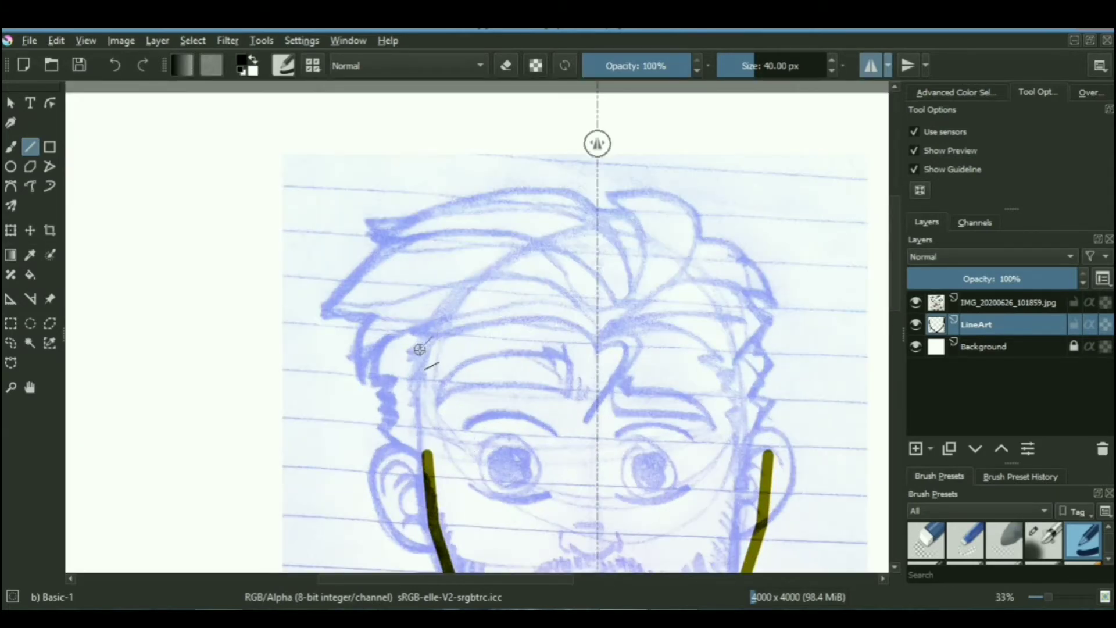
drag(420, 357, 427, 414)
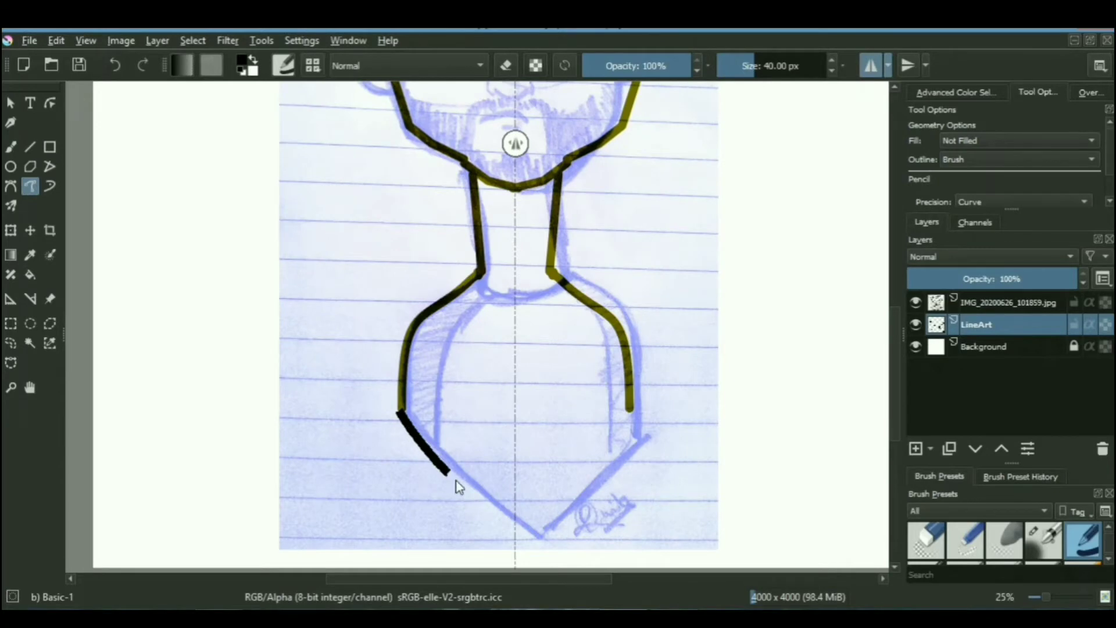
Continue the torso's lower edge to the mirror axis and trace the outer ear contour with the Freehand Path tool
drag(456, 480, 514, 518)
scroll(506, 486, down, 2)
drag(461, 207, 456, 314)
scroll(456, 314, up, 2)
scroll(443, 303, up, 2)
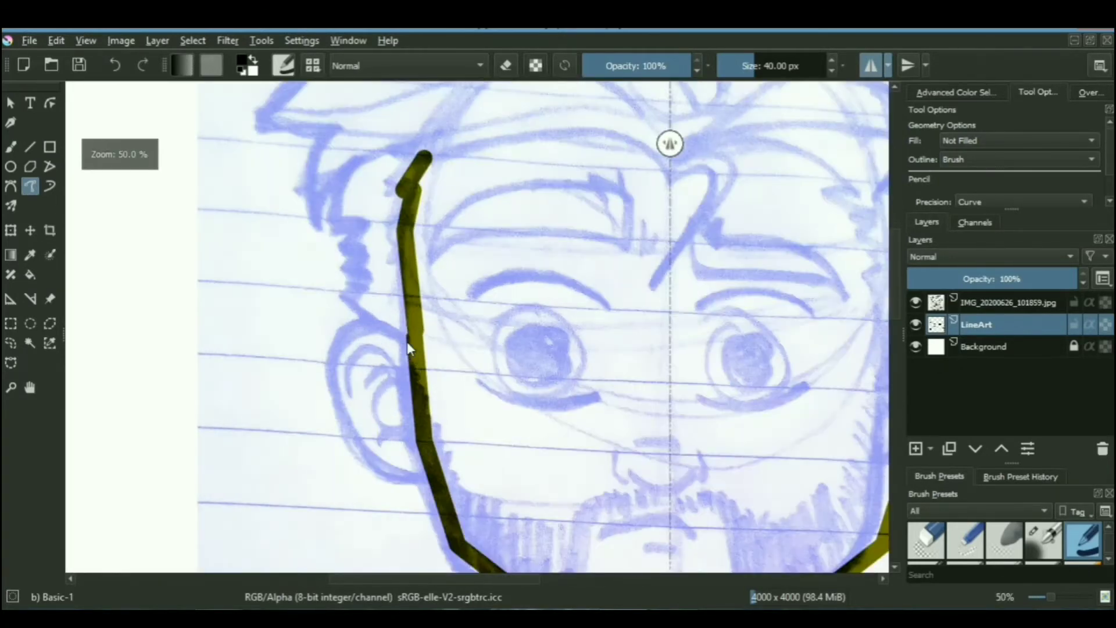
mouse_move(407, 341)
mouse_down()
mouse_move(350, 326)
mouse_move(326, 400)
mouse_move(381, 469)
mouse_move(426, 475)
mouse_up()
scroll(426, 475, down, 1)
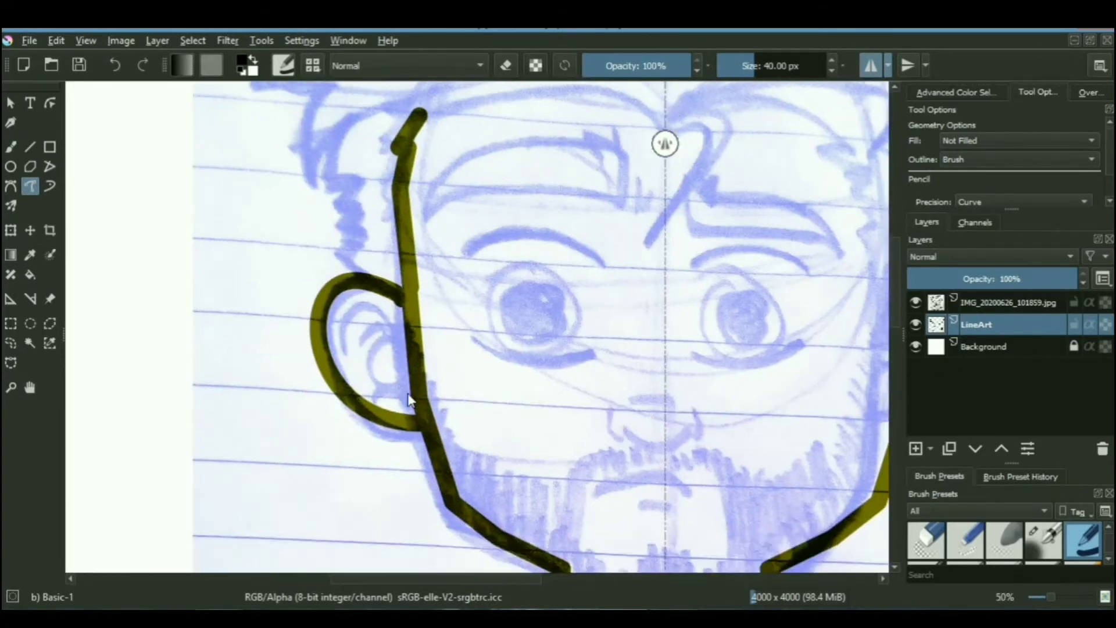
Undo the last ear stroke and retrace the mirrored outer ear contour down to where it meets the jawline
key(ctrl+z)
mouse_move(412, 302)
mouse_down()
mouse_move(344, 289)
mouse_move(313, 361)
mouse_move(378, 445)
mouse_up()
scroll(428, 437, down, 2)
drag(456, 357, 389, 363)
scroll(403, 326, down, 2)
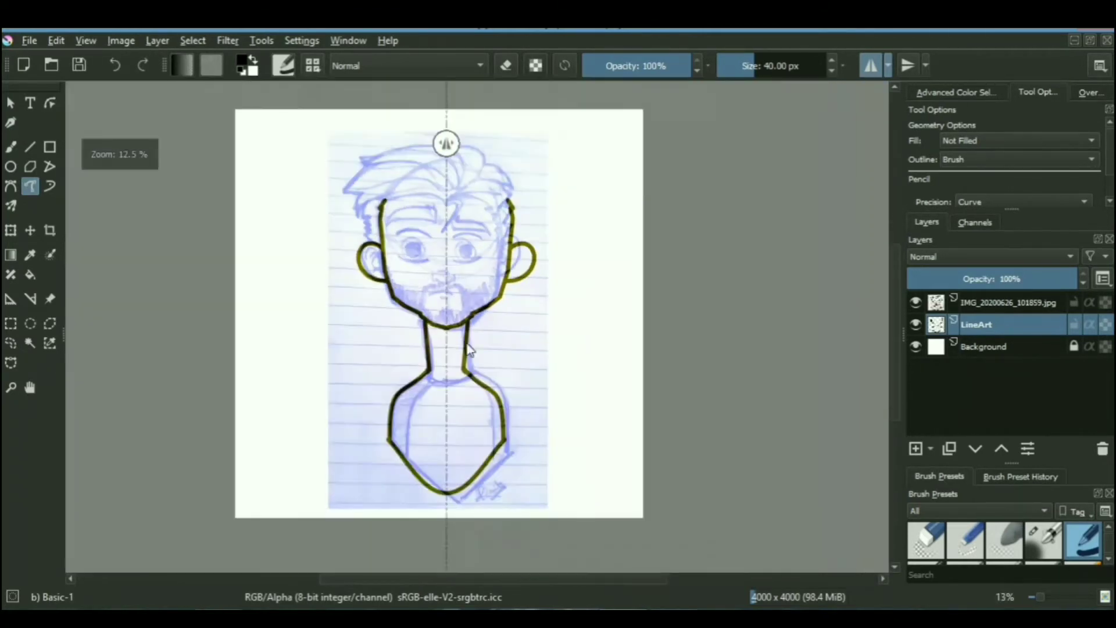
scroll(371, 320, up, 3)
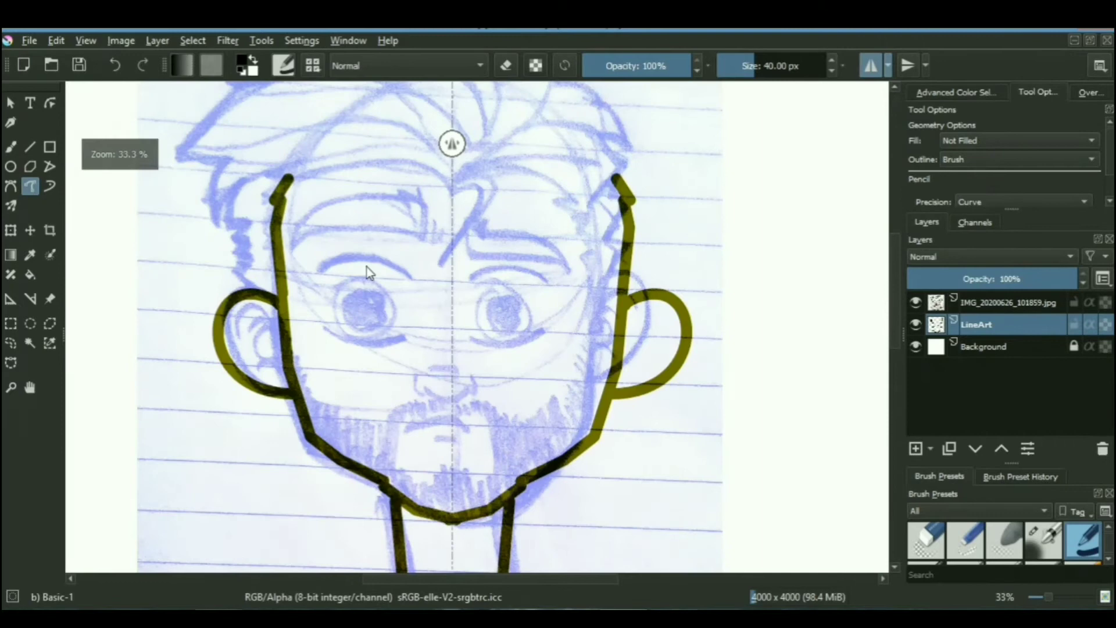
Turn off horizontal mirroring and trace the outer hair outline and the jagged hairline over the sketch
scroll(368, 267, down, 1)
click(870, 66)
scroll(546, 290, down, 2)
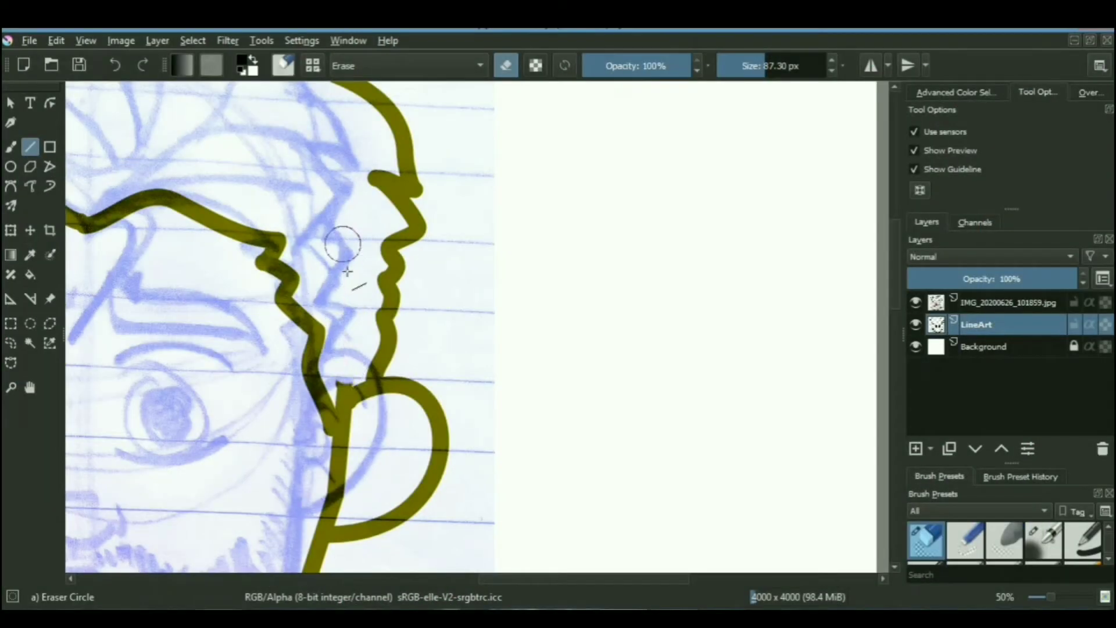
scroll(368, 359, down, 3)
drag(313, 349, 338, 294)
scroll(339, 294, up, 2)
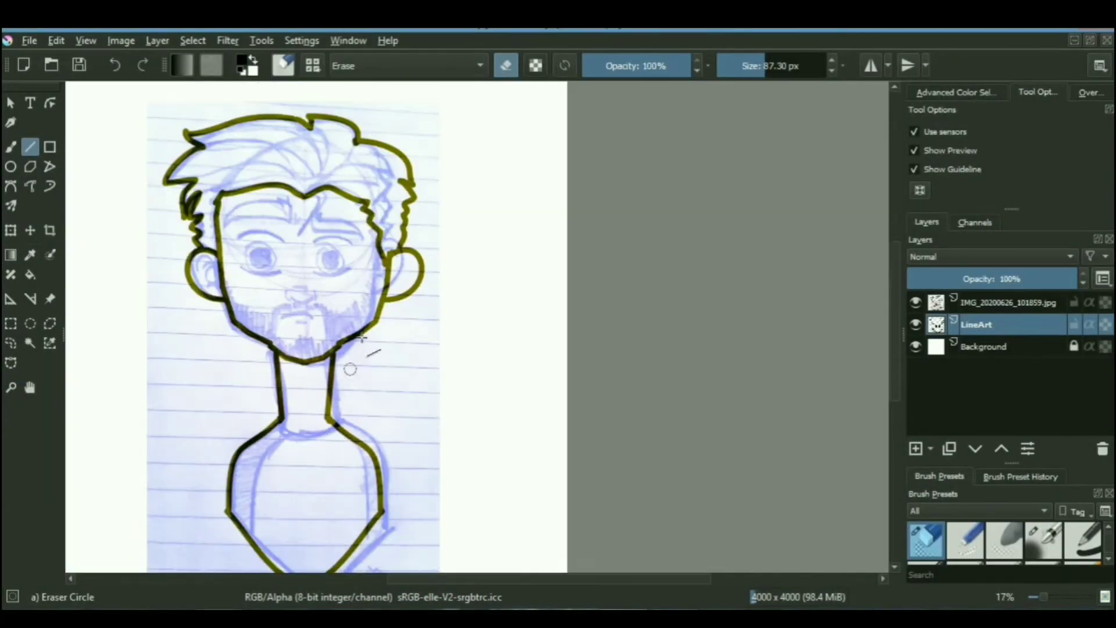
Switch back to the Basic-1 brush at 27.21 px and add a new paint layer above LineArt
click(1082, 539)
click(749, 66)
scroll(417, 272, up, 1)
mouse_move(188, 479)
mouse_down()
mouse_move(416, 271)
mouse_move(314, 294)
mouse_up()
scroll(466, 333, down, 1)
mouse_move(465, 334)
mouse_down()
mouse_move(426, 370)
mouse_move(419, 361)
mouse_up()
click(915, 448)
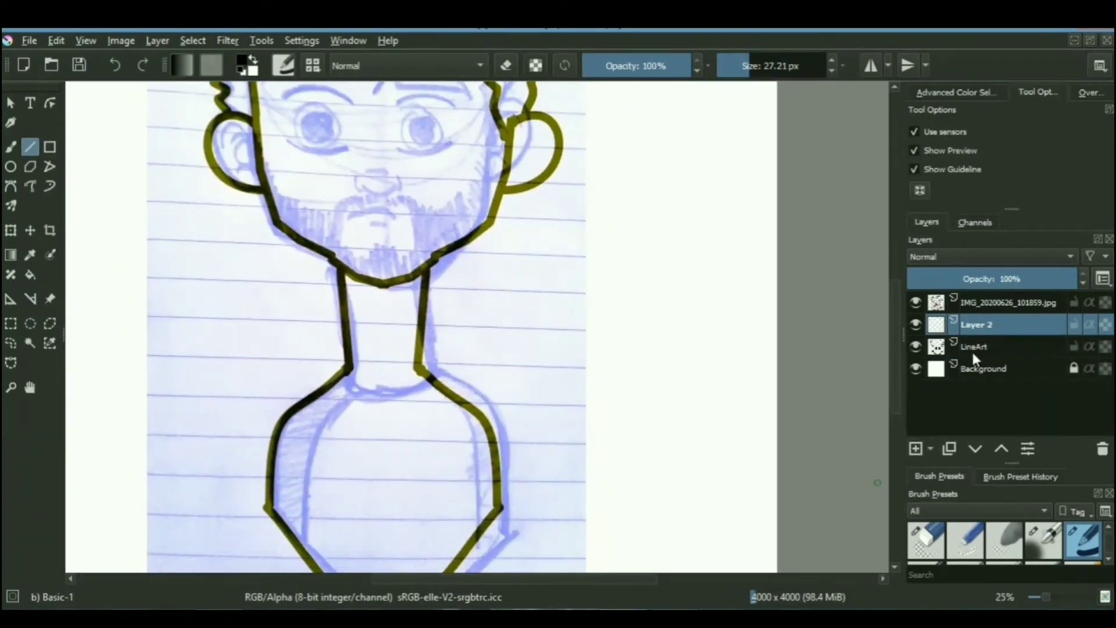
Draw an ellipse across the base of the neck on the new layer, with Fill set to Not Filled
click(11, 167)
drag(317, 313, 457, 395)
key(ctrl+z)
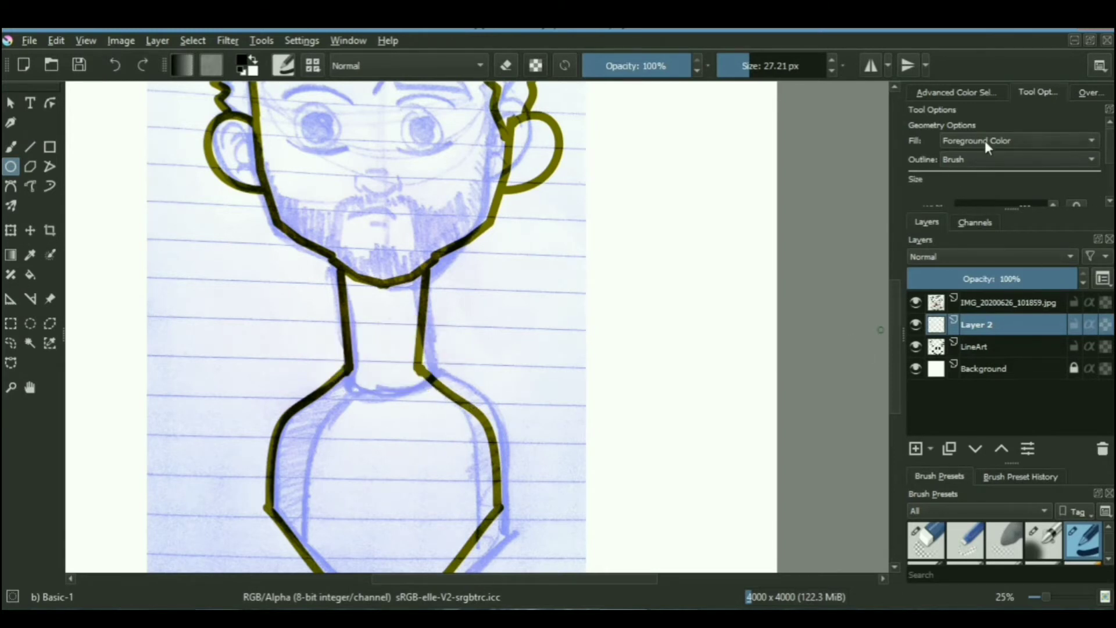
click(1039, 141)
click(965, 123)
drag(314, 327, 462, 396)
scroll(375, 363, up, 2)
scroll(372, 366, down, 2)
scroll(374, 374, up, 1)
Erase the upper part and sides of the ellipse with Eraser Circle line strokes, keeping only the neckline curve between the shoulders
click(32, 148)
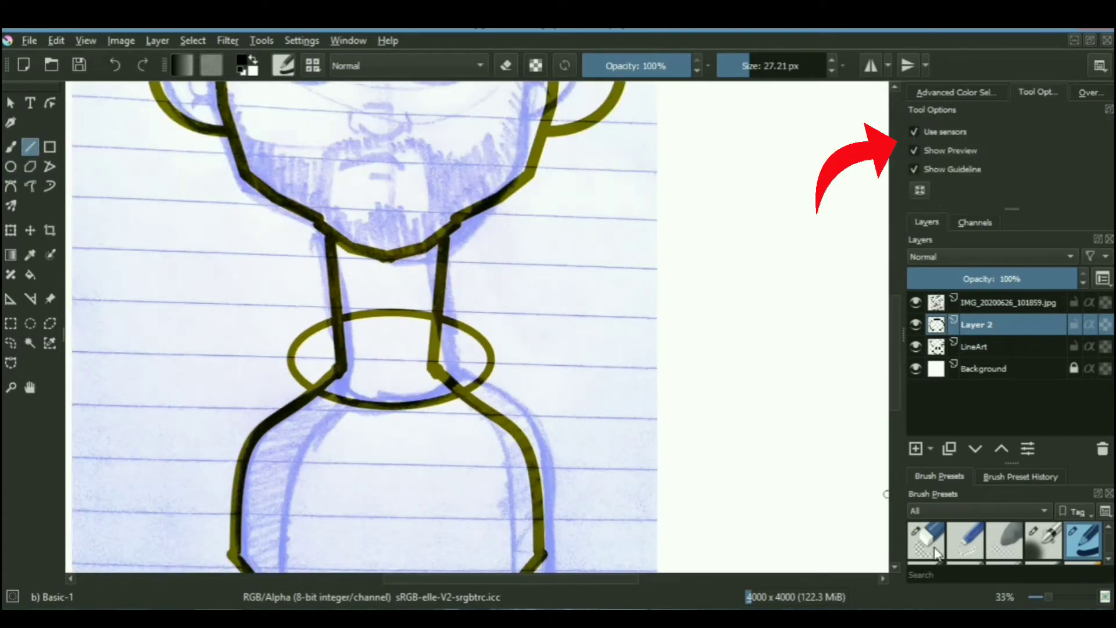
key(e)
mouse_move(367, 313)
mouse_down()
mouse_move(461, 318)
mouse_move(498, 353)
mouse_move(473, 386)
mouse_up()
drag(290, 359, 333, 356)
scroll(392, 374, down, 4)
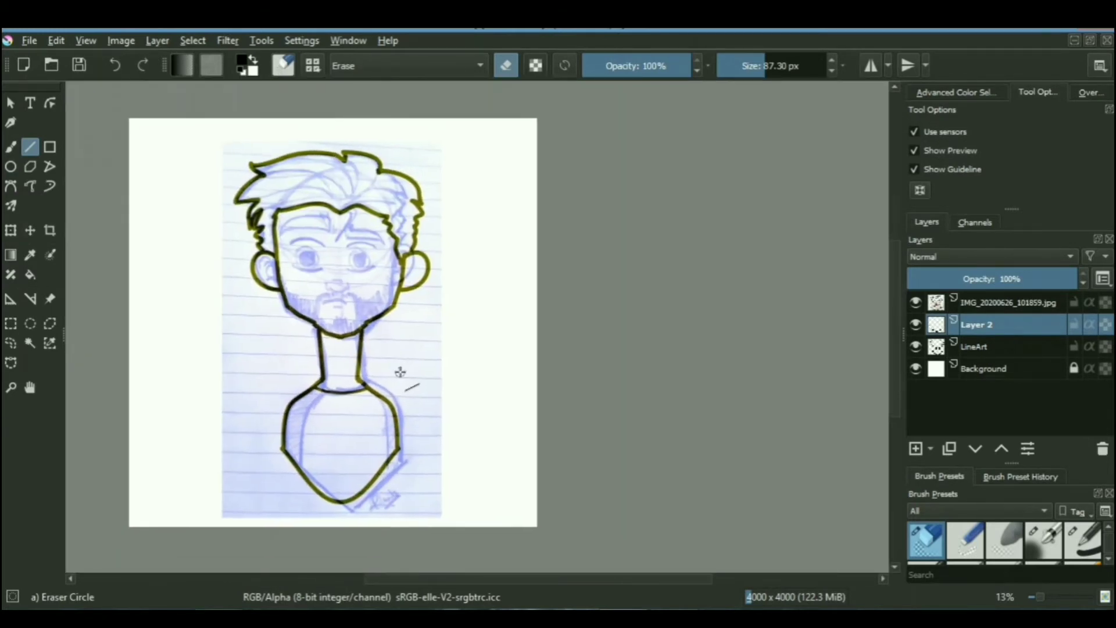
Inspect the traced hair, face outline and ears against the pencil sketch
scroll(382, 378, up, 3)
drag(384, 378, 386, 542)
scroll(354, 232, up, 1)
drag(354, 232, 359, 394)
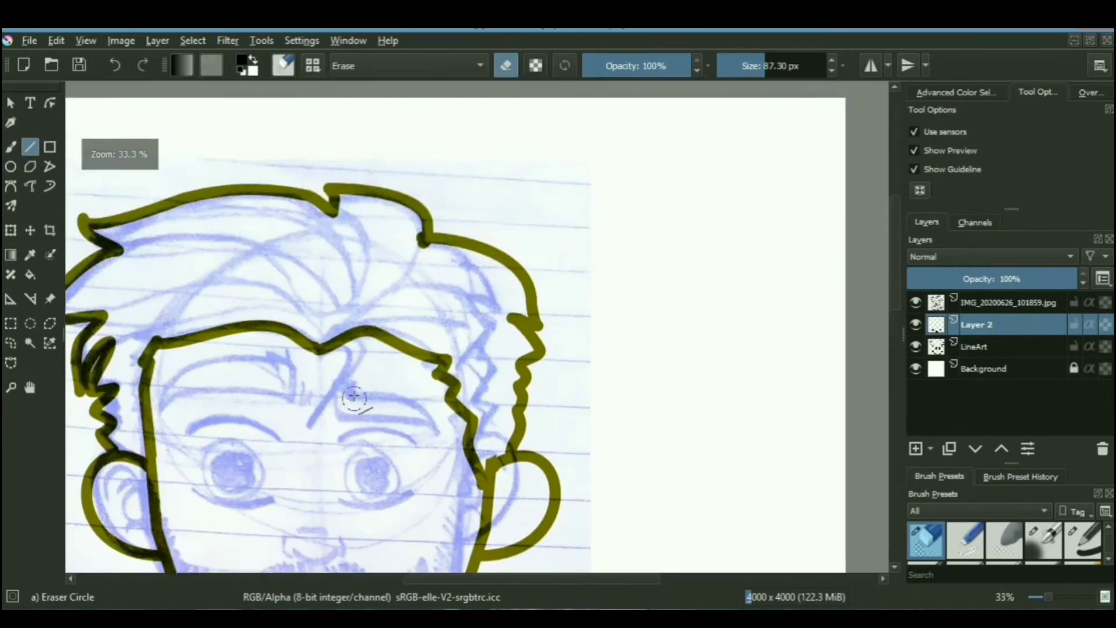
scroll(359, 394, down, 1)
drag(347, 488, 369, 407)
drag(391, 532, 449, 335)
drag(432, 444, 396, 563)
scroll(244, 380, up, 1)
drag(214, 383, 323, 477)
scroll(287, 431, up, 1)
scroll(287, 431, down, 1)
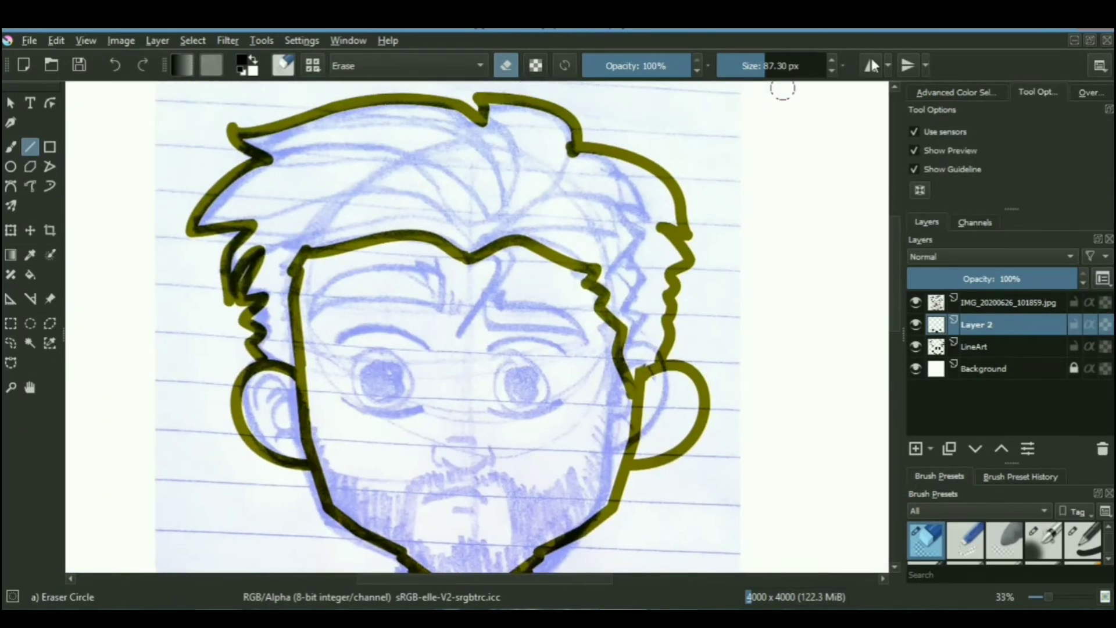
Turn horizontal mirroring on and trace the upper inner ear fold with the Freehand Path tool using Basic-1 at 13.93 px
click(871, 65)
scroll(242, 401, up, 2)
click(31, 186)
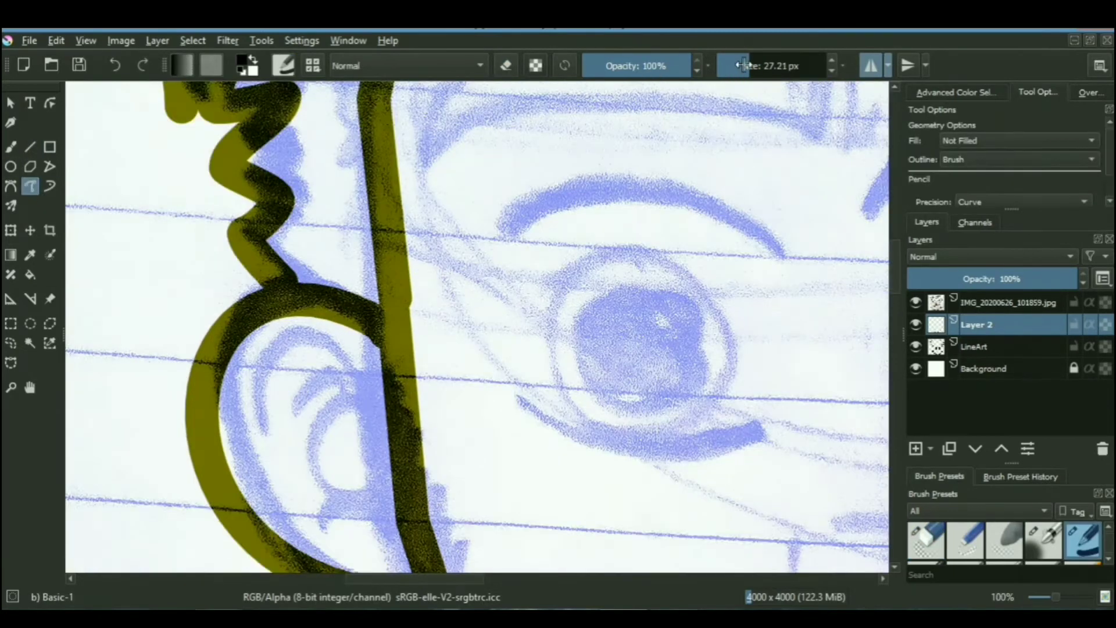
click(741, 66)
key(])
drag(257, 428, 263, 401)
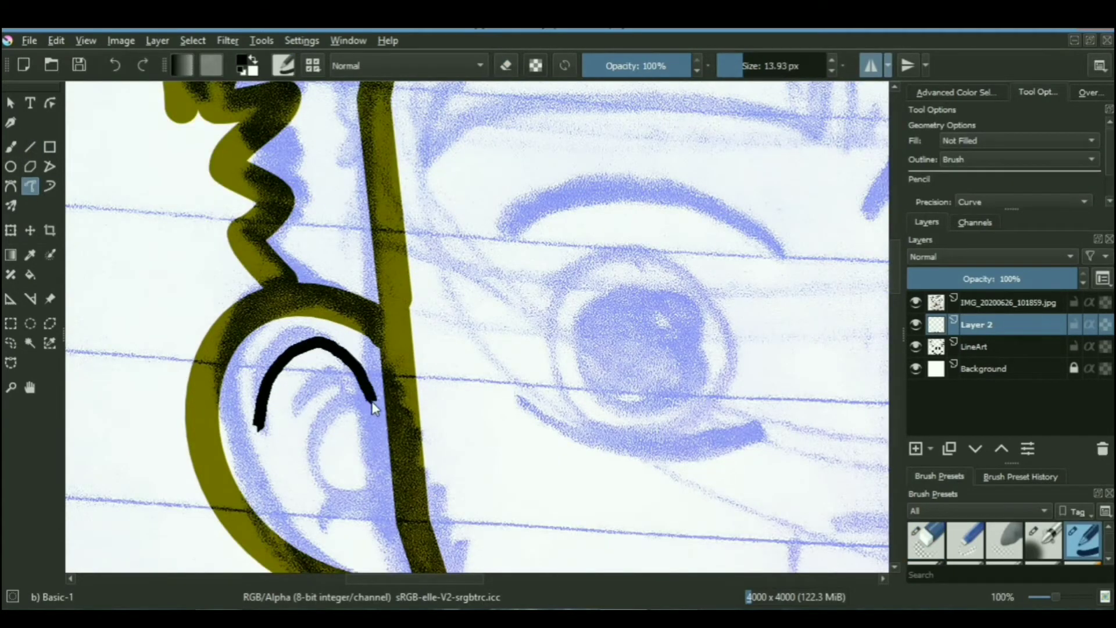
Redraw the lower inner ear folds and outline the left eyebrow unmirrored with the Dynamic Brush at 13.93 px
drag(374, 403, 389, 518)
scroll(380, 346, up, 2)
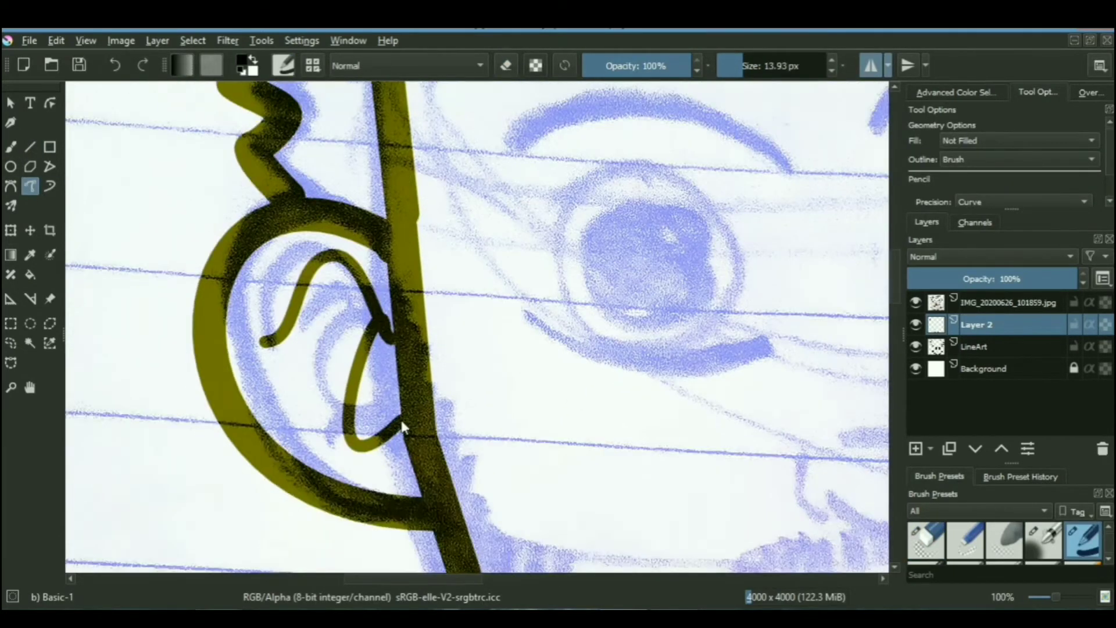
key(ctrl+z)
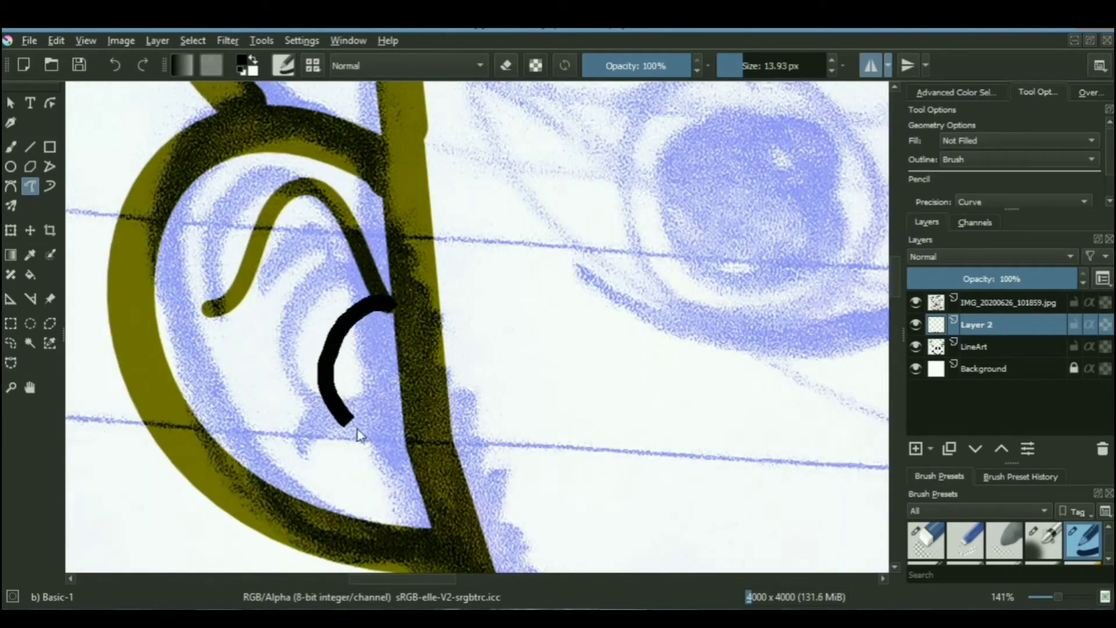
drag(409, 441, 408, 441)
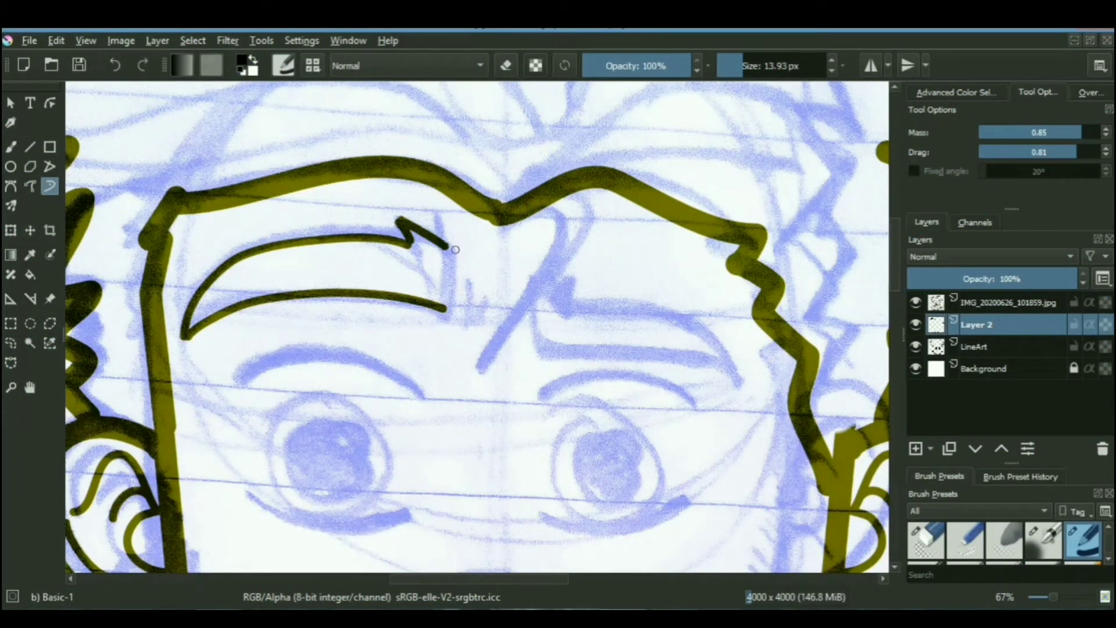
scroll(447, 301, down, 3)
scroll(451, 344, up, 2)
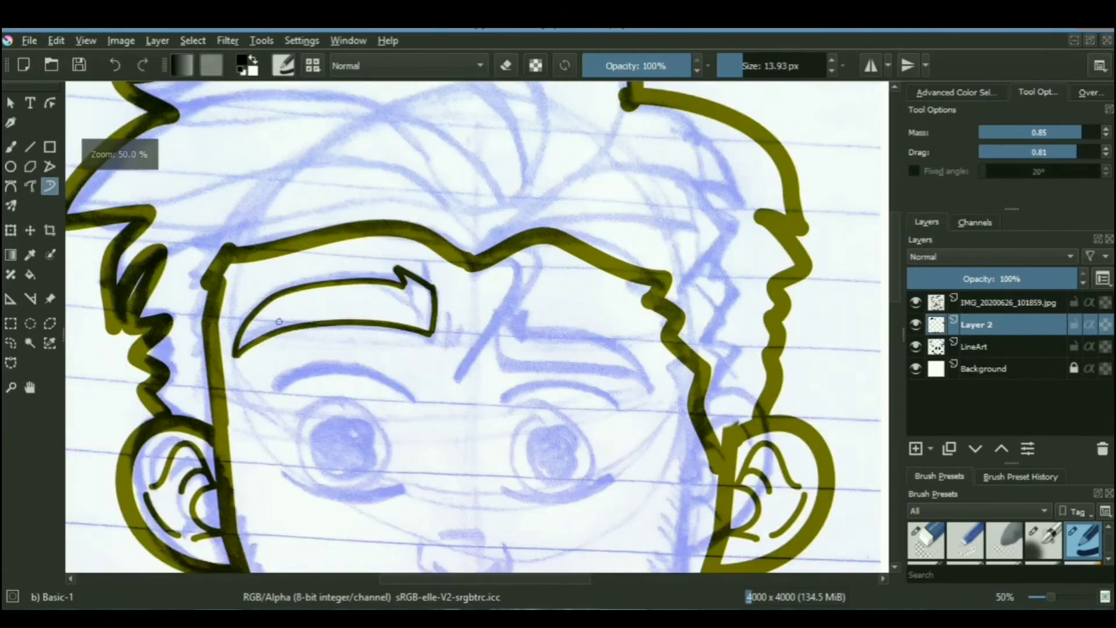
Select the left eyebrow with a freehand selection and paste a copy of it as a new layer
click(10, 343)
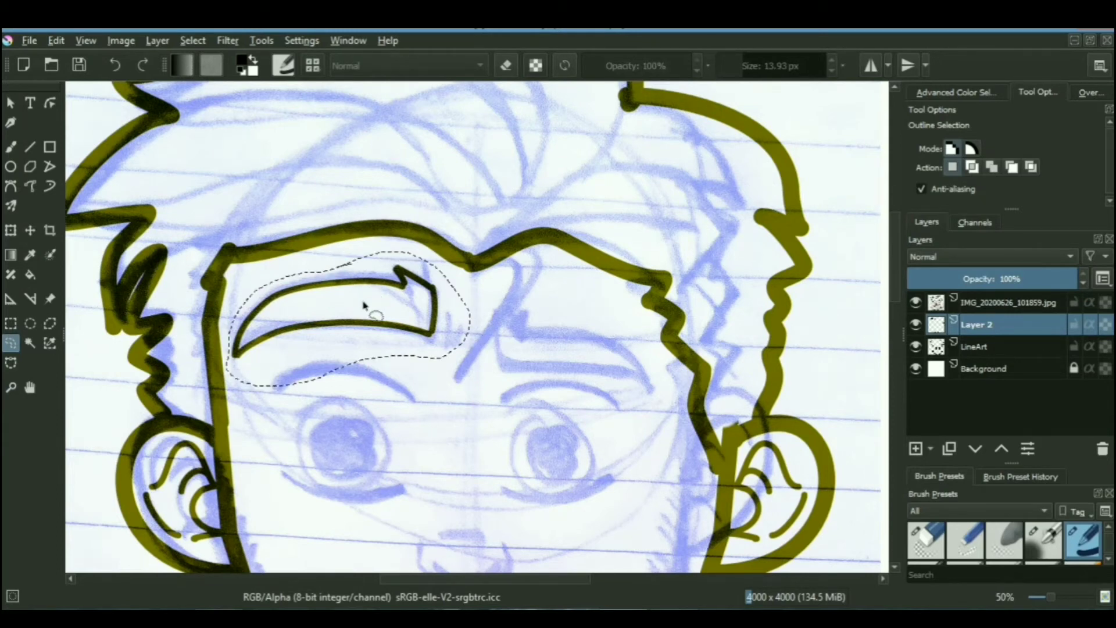
mouse_move(988, 326)
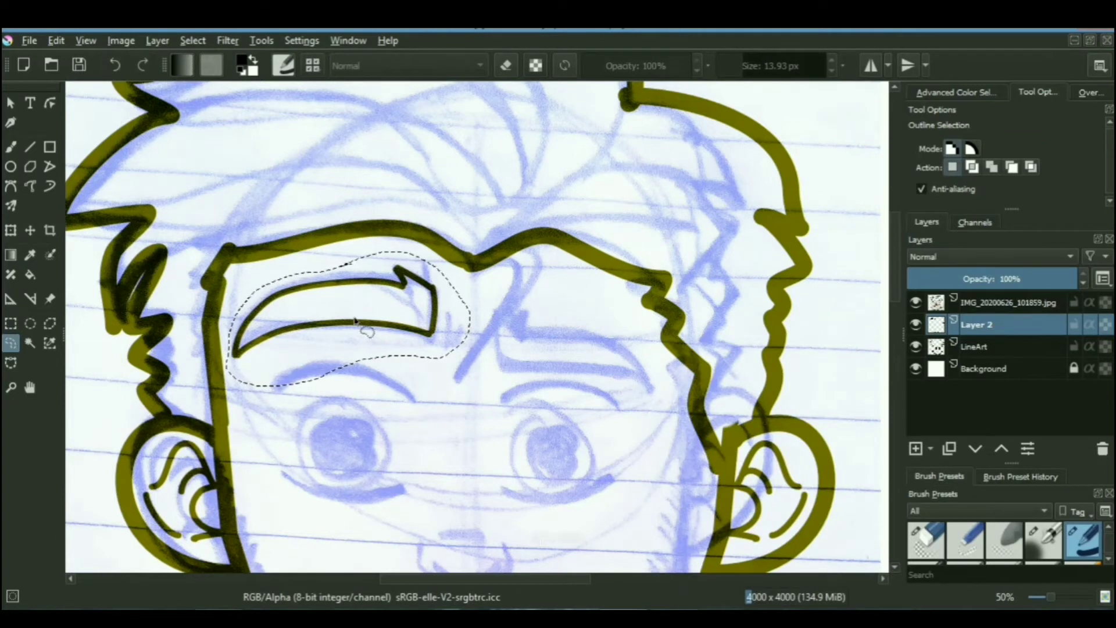
key(ctrl+c)
key(ctrl+v)
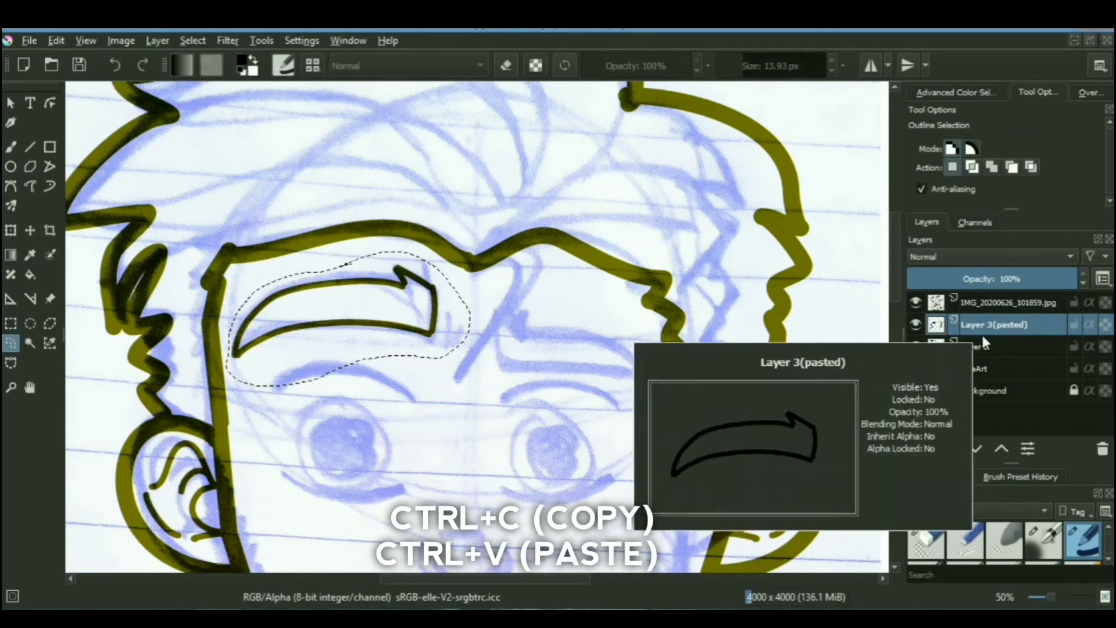
Move the pasted eyebrow over the sketched right eyebrow with the Transform tool and mirror it horizontally
click(10, 230)
drag(347, 307, 563, 356)
right_click(562, 355)
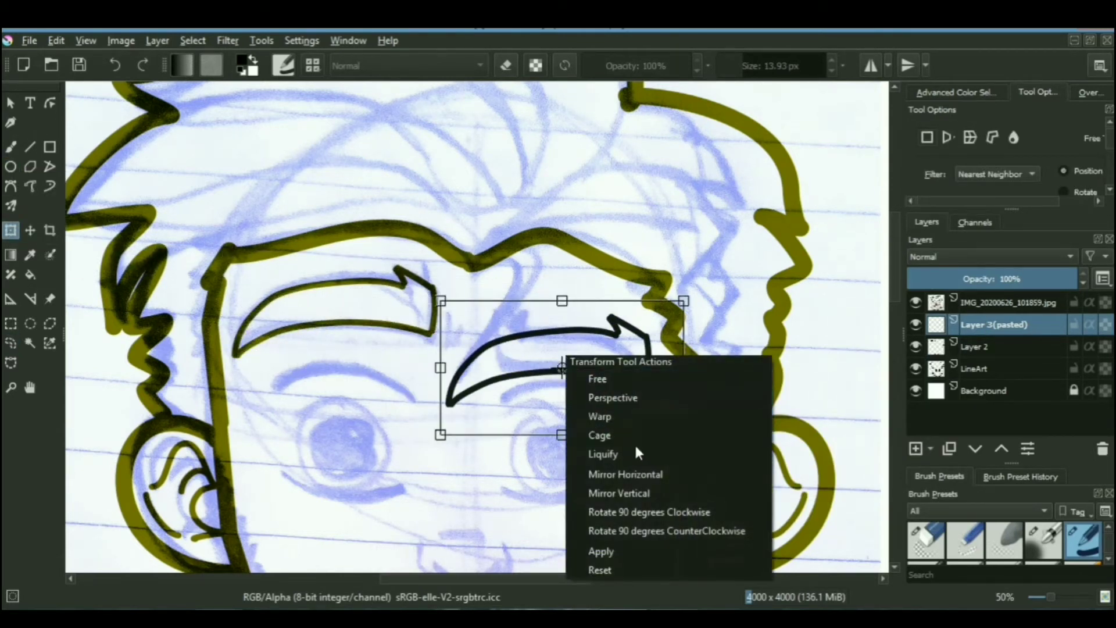
click(642, 474)
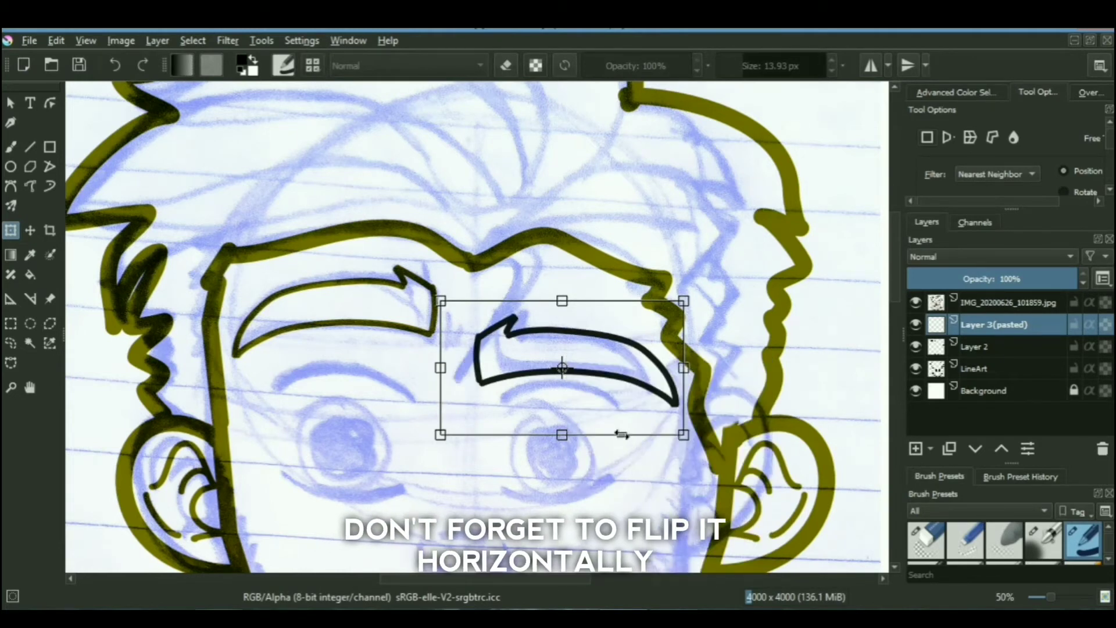
Adjust the mirrored eyebrow's position and shape to fit the sketched right eyebrow
mouse_move(621, 434)
mouse_down()
mouse_move(634, 425)
mouse_move(618, 425)
mouse_up()
drag(591, 340, 606, 335)
drag(624, 318, 610, 287)
drag(683, 264, 673, 273)
drag(538, 310, 544, 302)
drag(684, 255, 689, 269)
drag(571, 267, 569, 271)
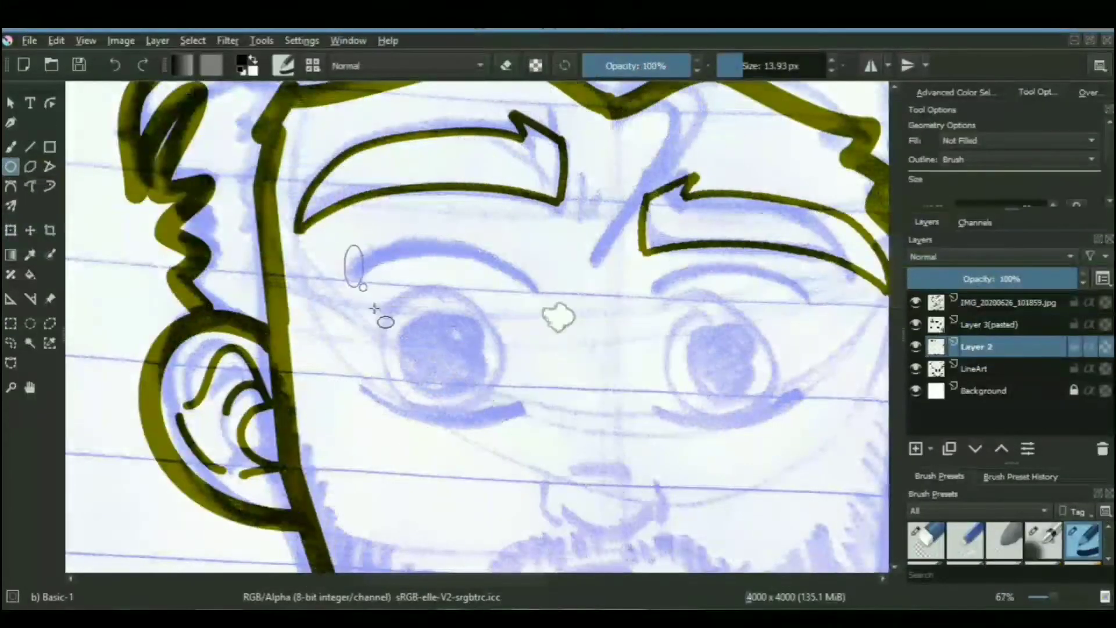
Draw a large unfilled ellipse around the left eye on Layer 2 and erase its sides to leave the two eyelid lines
drag(343, 243, 546, 426)
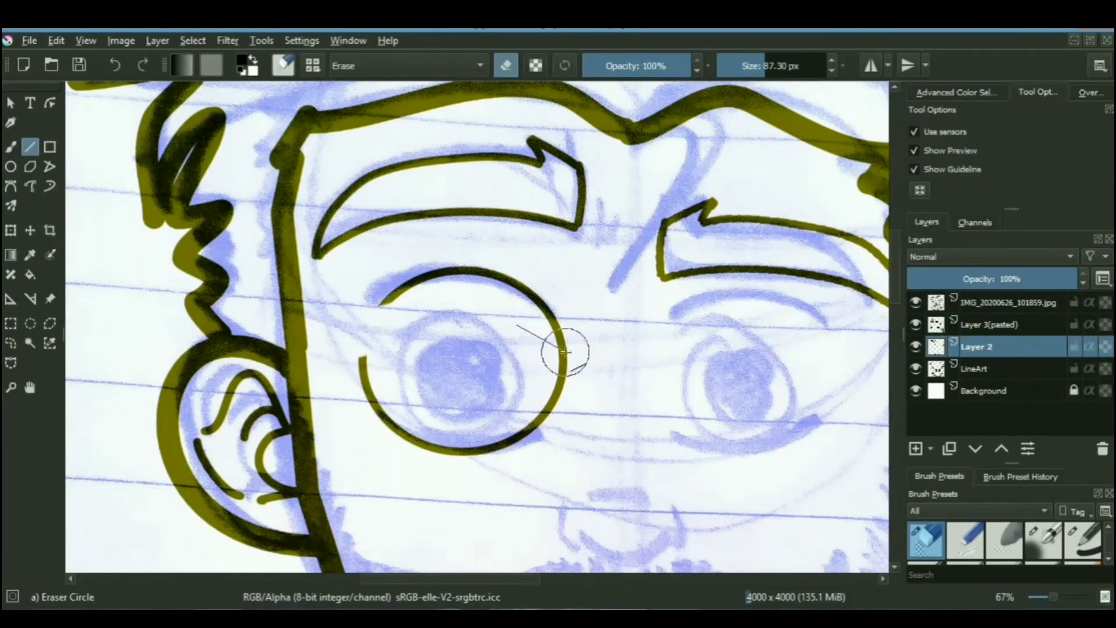
drag(561, 349, 379, 387)
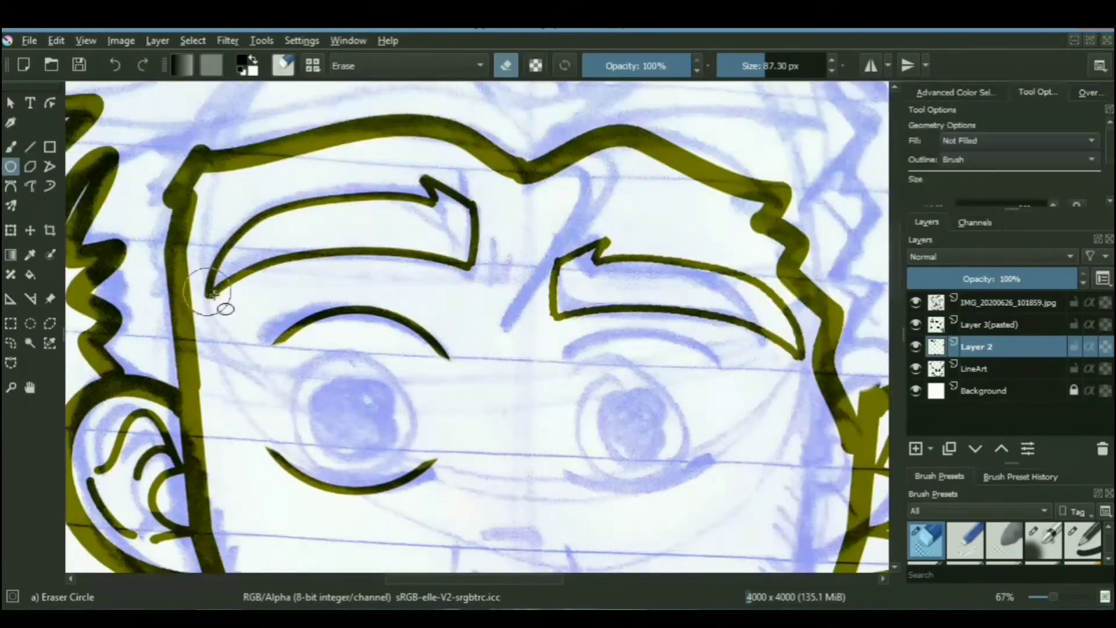
Draw the left eyeball circle at 16.71 px and an iris ellipse filled with the black foreground color inside it
click(754, 65)
mouse_move(283, 349)
mouse_down()
mouse_move(367, 458)
mouse_move(420, 485)
mouse_up()
key(slash)
key(ctrl+z)
click(984, 140)
drag(309, 385, 395, 461)
Swap the foreground color to white and add a small filled ellipse as the highlight in the left iris
click(986, 160)
scroll(396, 459, down, 2)
drag(382, 417, 396, 435)
scroll(410, 451, up, 2)
key(ctrl+z)
key(x)
mouse_move(345, 385)
mouse_down()
mouse_move(372, 412)
mouse_move(330, 405)
mouse_up()
scroll(374, 412, down, 2)
scroll(381, 446, up, 2)
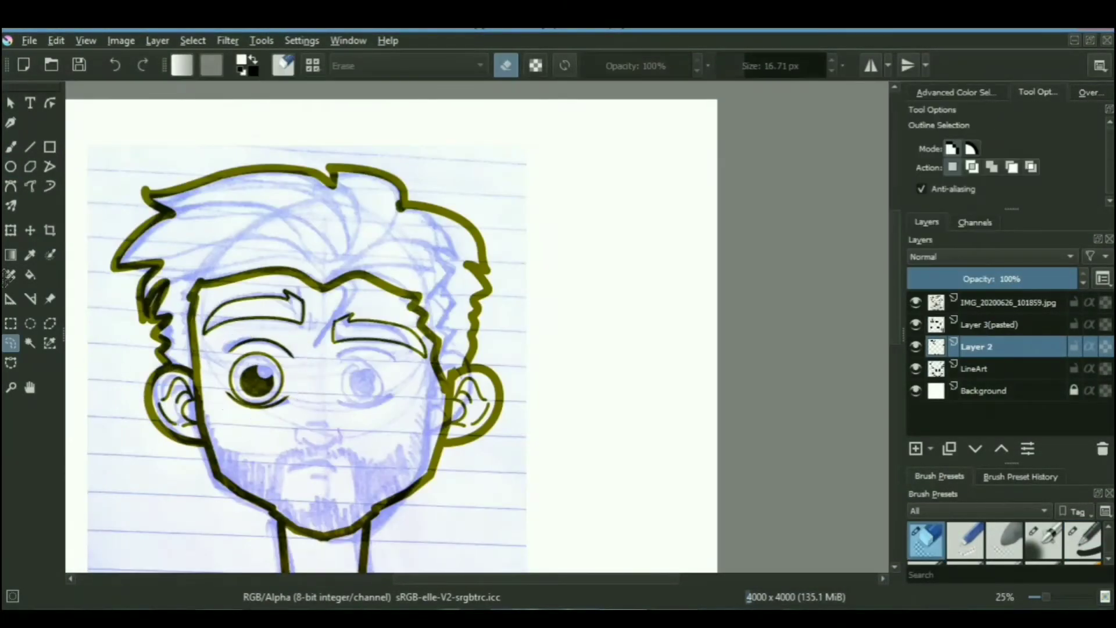
Paste a copy of the selected left eye as a new layer
key(ctrl+t)
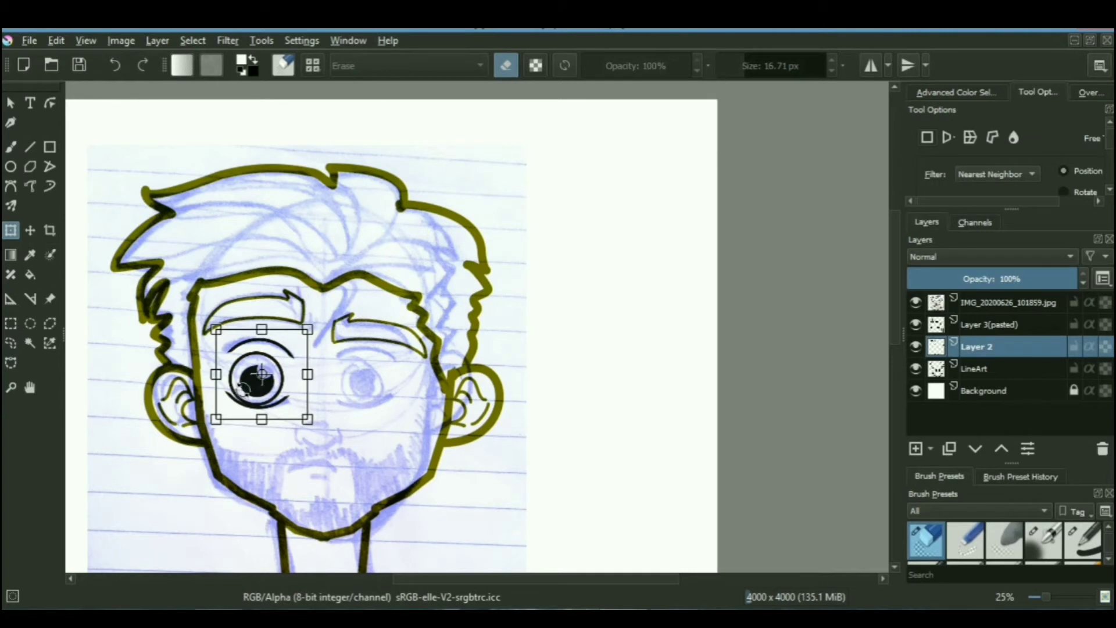
key(Return)
key(ctrl+v)
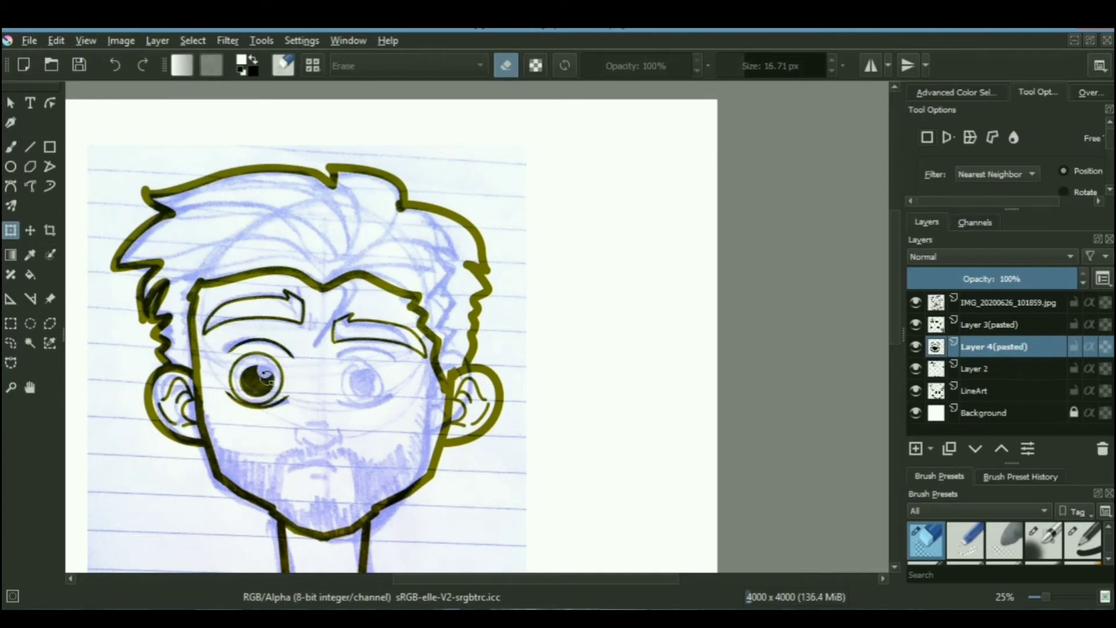
Position the pasted eye over the sketched right eye with the Transform tool
key(ctrl+t)
drag(262, 386, 391, 392)
scroll(388, 404, down, 2)
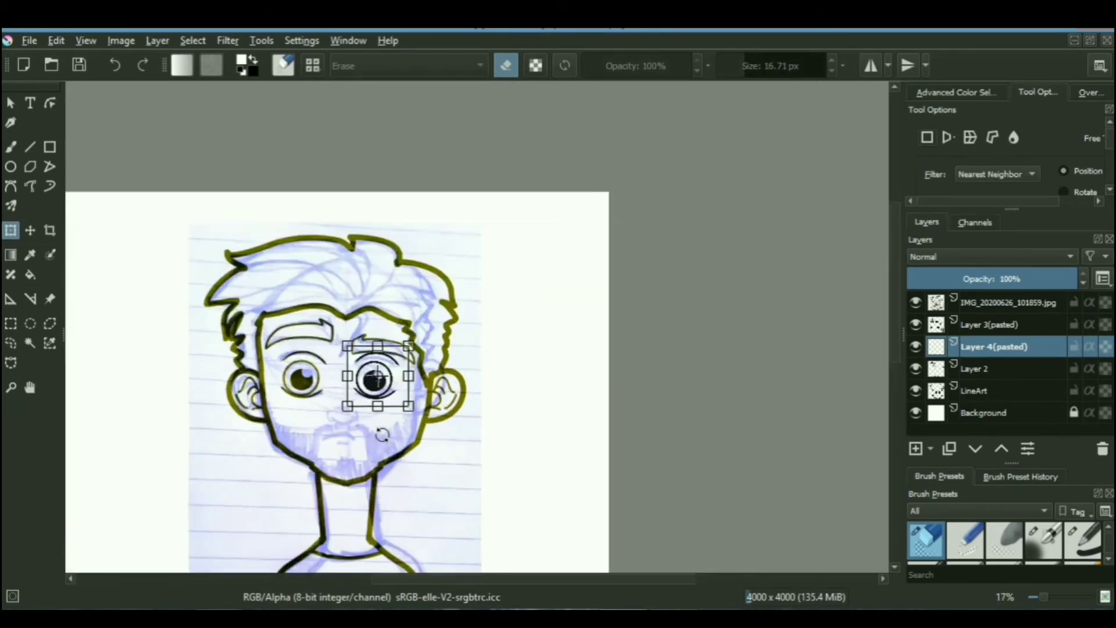
scroll(383, 434, up, 2)
scroll(383, 434, up, 1)
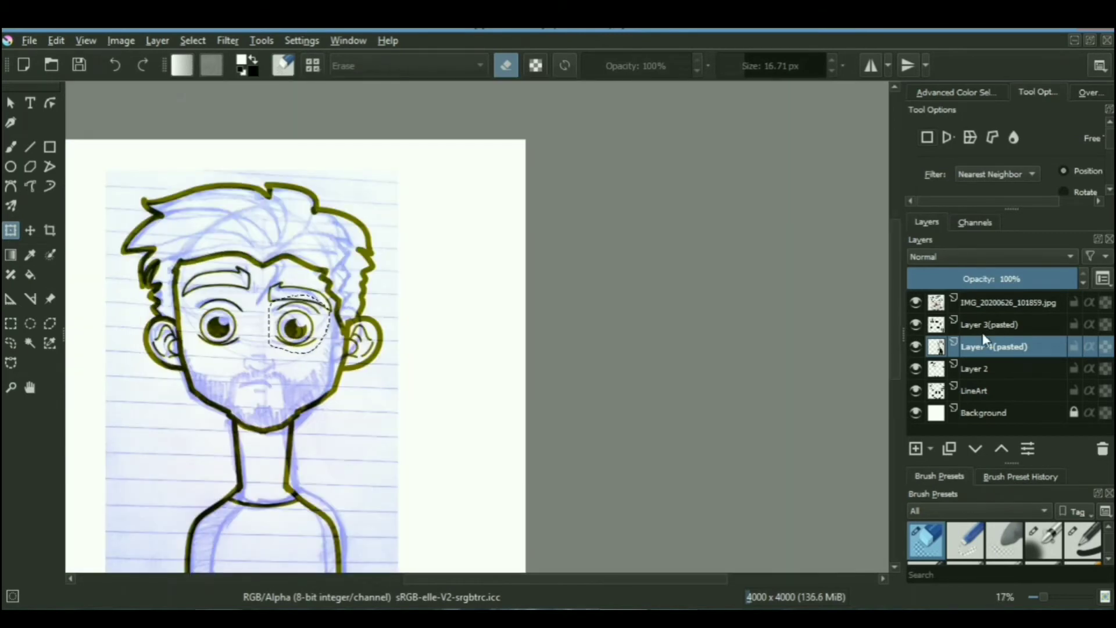
Merge the pasted eye layer and the pasted eyebrow layer with Layer 2 into one layer
click(986, 362)
ctrl+click(986, 363)
right_click(986, 364)
click(940, 515)
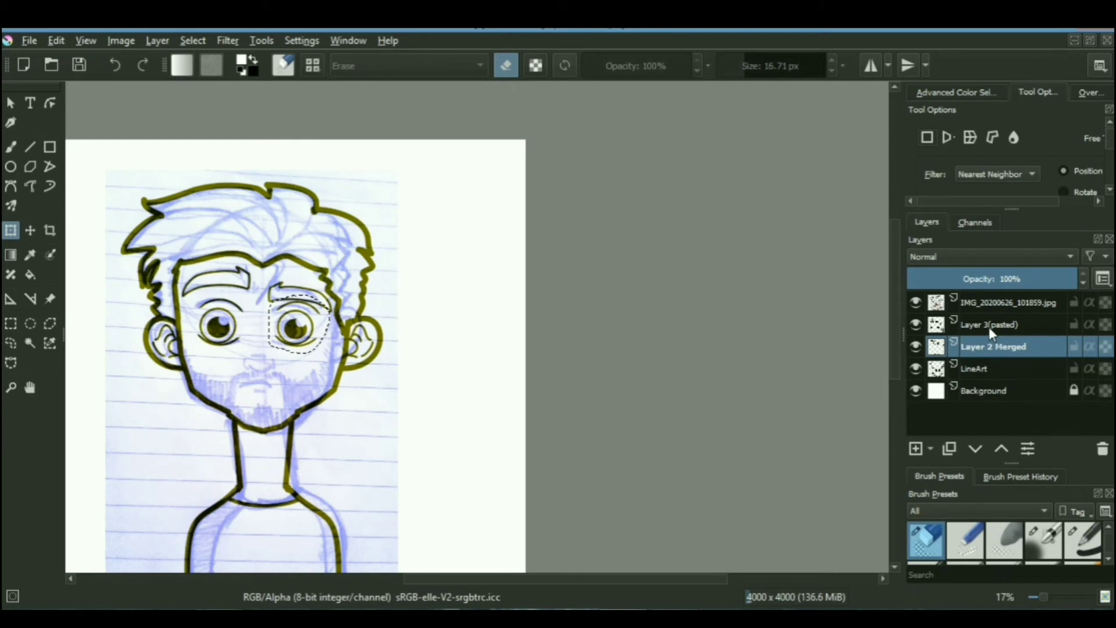
click(989, 327)
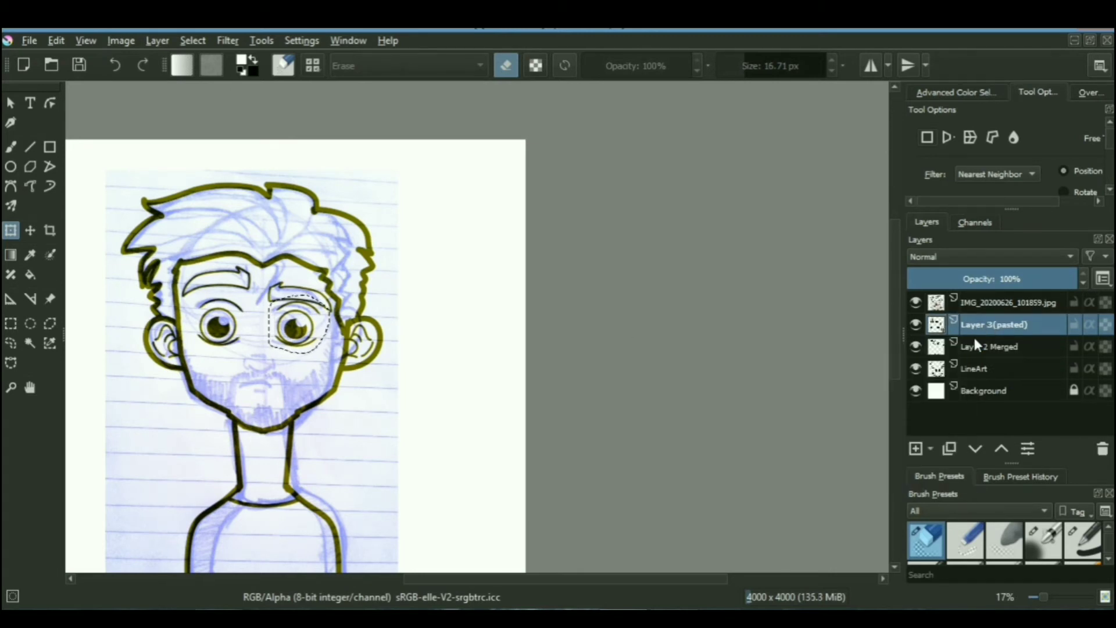
ctrl+click(977, 346)
right_click(977, 347)
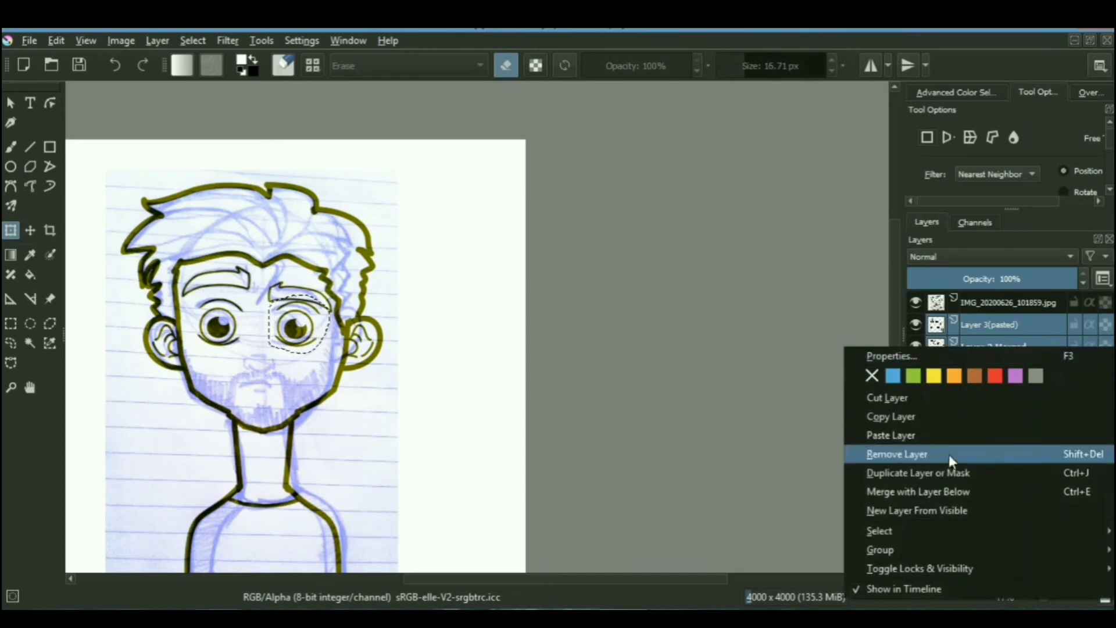
click(919, 490)
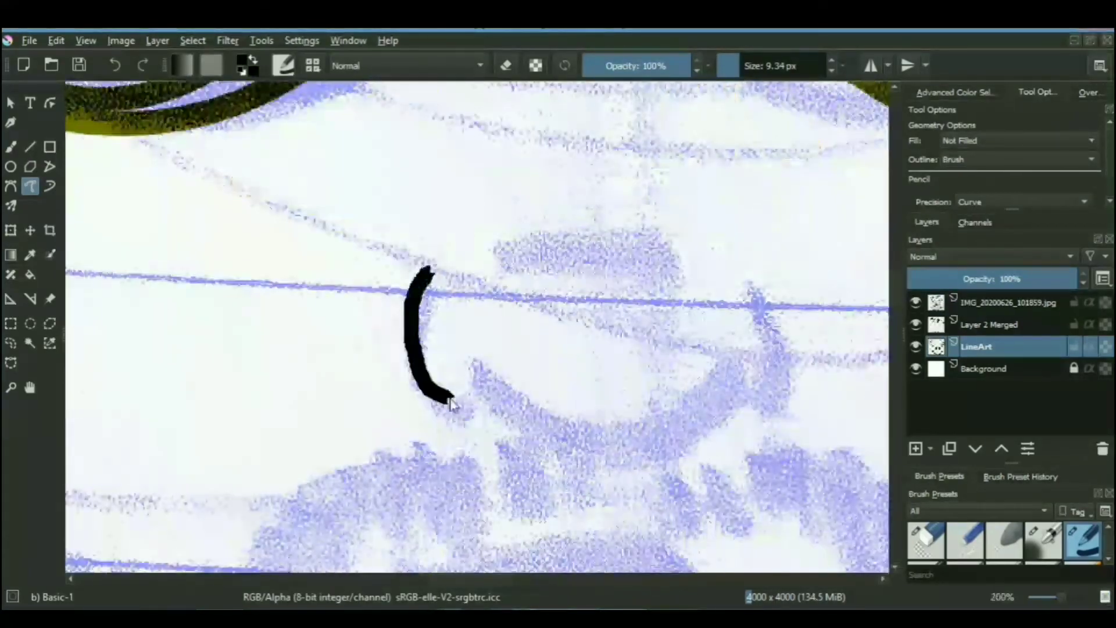
Trace the nostrils, the nose's lower curve and its bridge mark on the LineArt layer at 9.34 px
drag(459, 378, 759, 367)
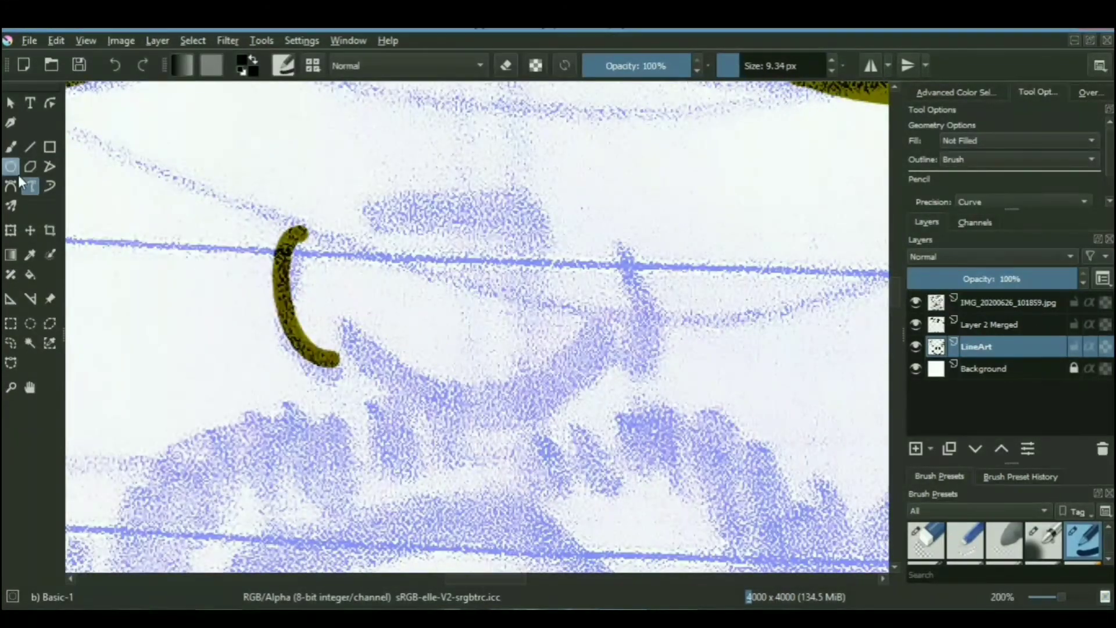
click(50, 186)
mouse_move(341, 325)
mouse_down()
mouse_move(471, 388)
mouse_move(618, 331)
mouse_up()
mouse_move(638, 238)
mouse_down()
mouse_move(663, 288)
mouse_move(633, 364)
mouse_up()
drag(390, 182, 389, 281)
drag(372, 296, 567, 280)
Set the brush size to 21.54 px and trace the mouth curve and the short lower lip mark
scroll(590, 333, down, 4)
scroll(590, 333, up, 4)
drag(759, 66, 747, 66)
mouse_move(179, 341)
mouse_down()
mouse_move(444, 278)
mouse_move(546, 336)
mouse_up()
scroll(522, 363, up, 1)
drag(298, 416, 380, 400)
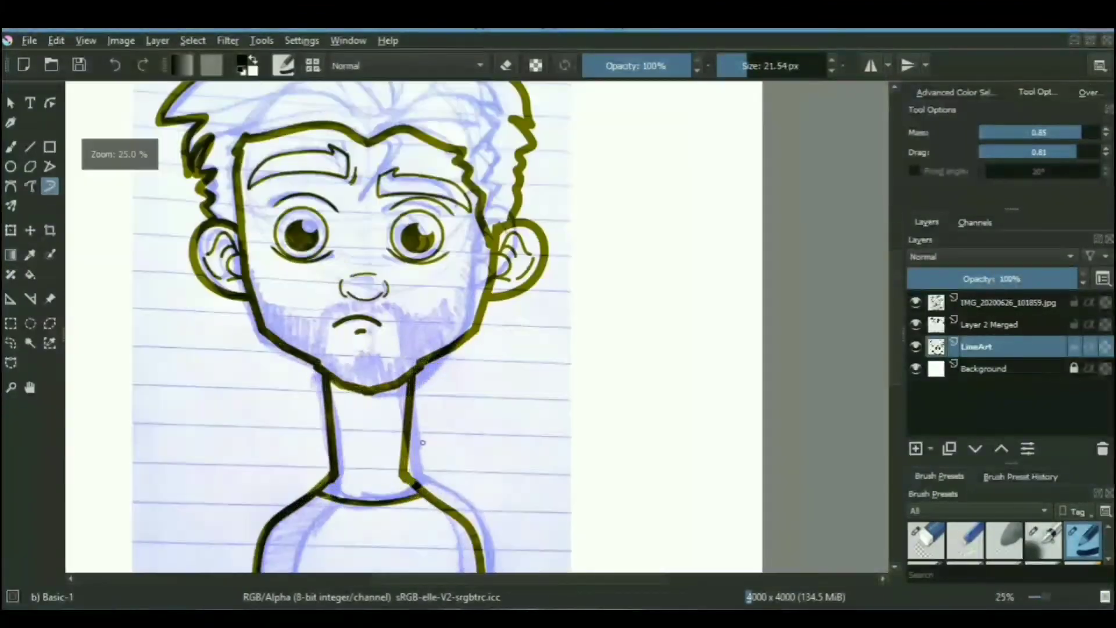
Trace the thin inner hair strands above the forehead with the Freehand Path tool at 3.41 px
key(minus)
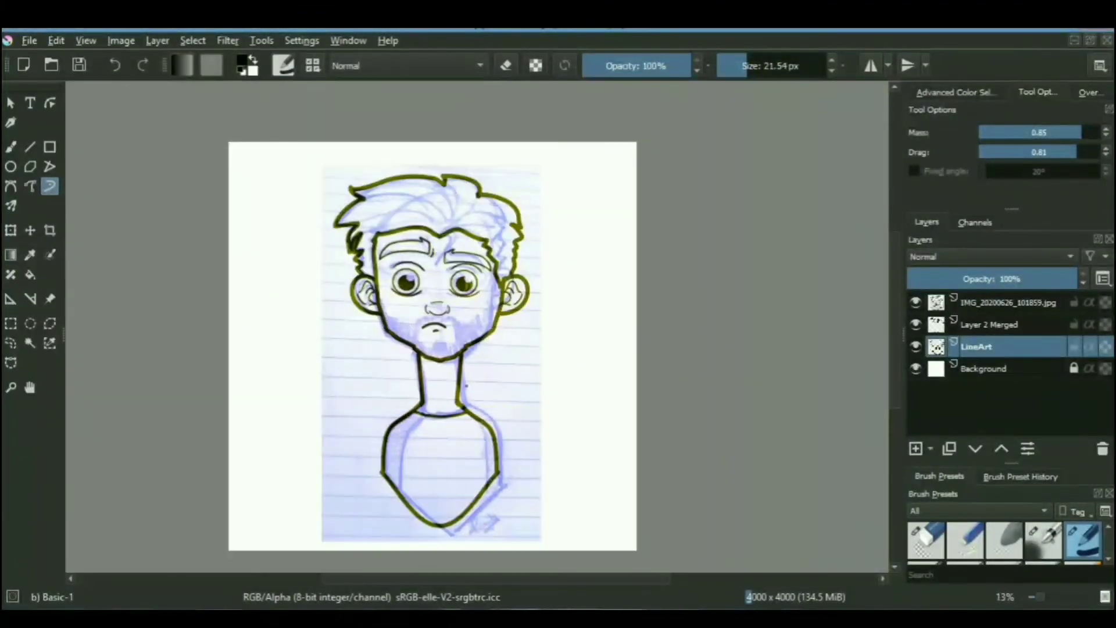
scroll(470, 193, up, 4)
click(31, 186)
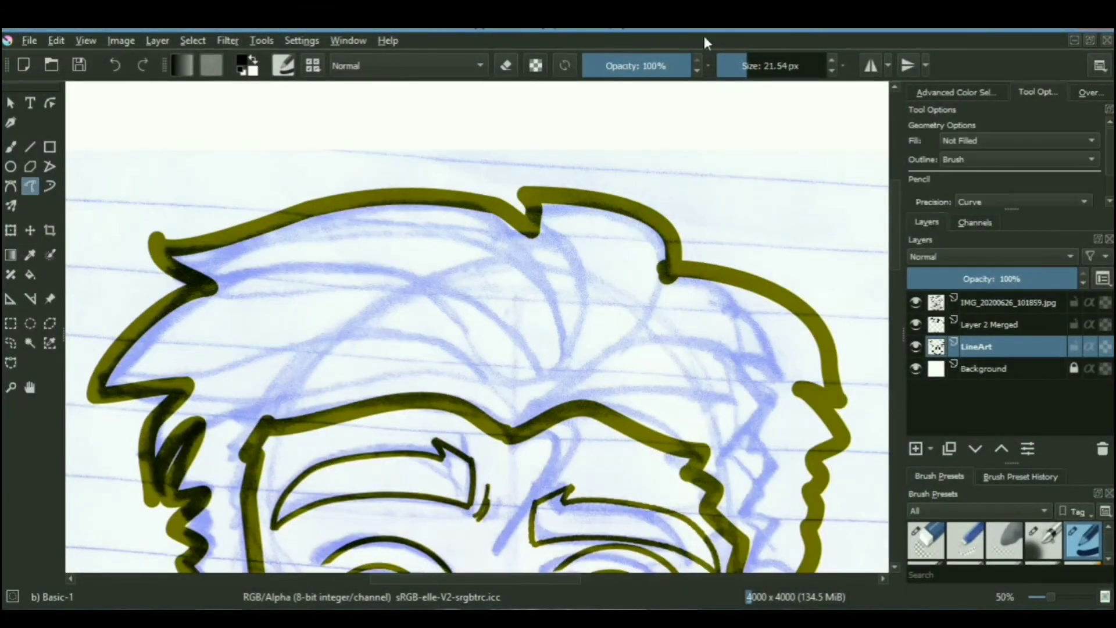
drag(543, 382, 642, 323)
mouse_move(299, 312)
mouse_down()
mouse_move(599, 321)
mouse_move(620, 335)
mouse_up()
drag(619, 335, 460, 334)
drag(484, 157, 529, 239)
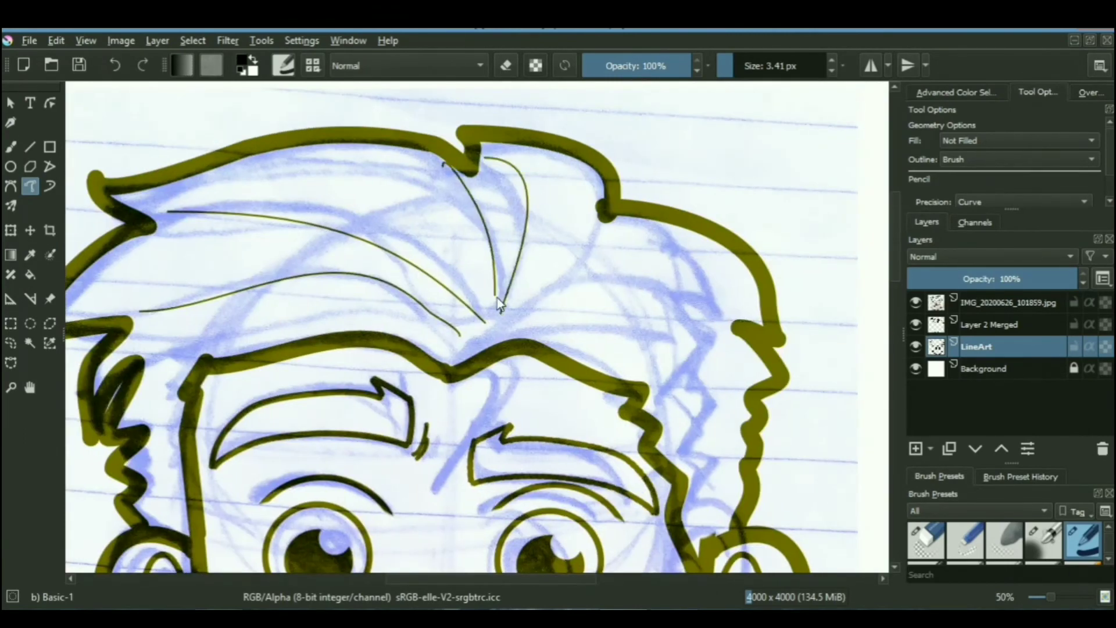
drag(463, 344, 603, 216)
scroll(589, 249, down, 2)
scroll(721, 269, up, 2)
drag(423, 262, 561, 279)
drag(407, 311, 603, 347)
Enlarge the brush preset list and select the Pencil-6 Quick Shade preset
scroll(364, 278, down, 3)
scroll(260, 320, up, 6)
scroll(308, 276, down, 5)
drag(1000, 462, 1002, 374)
scroll(1107, 460, down, 2)
click(966, 490)
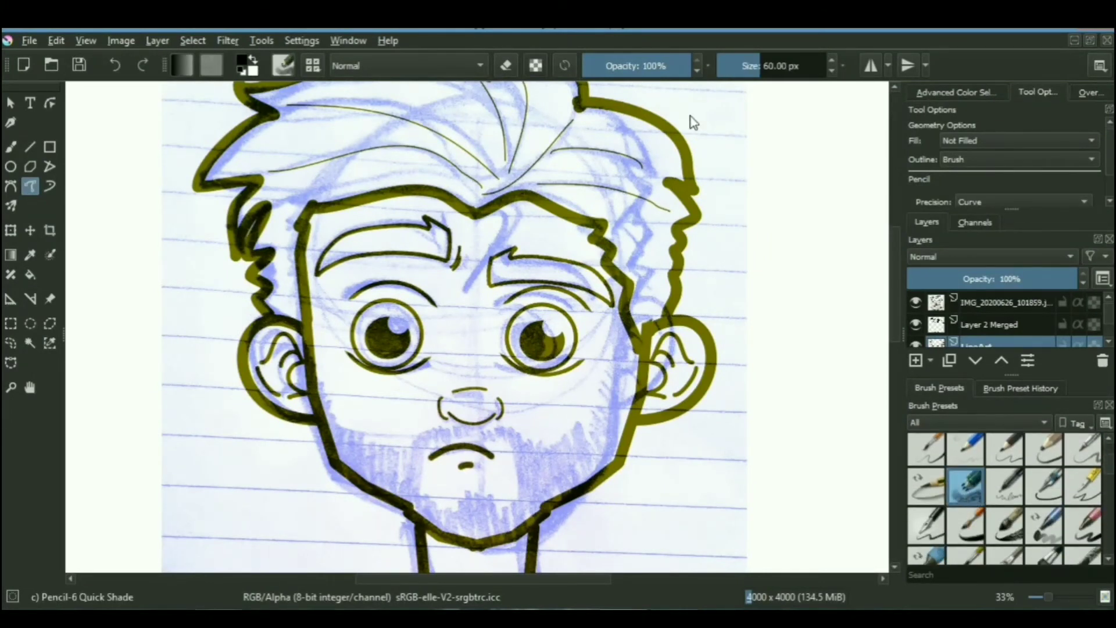
drag(559, 414, 568, 465)
scroll(566, 454, up, 2)
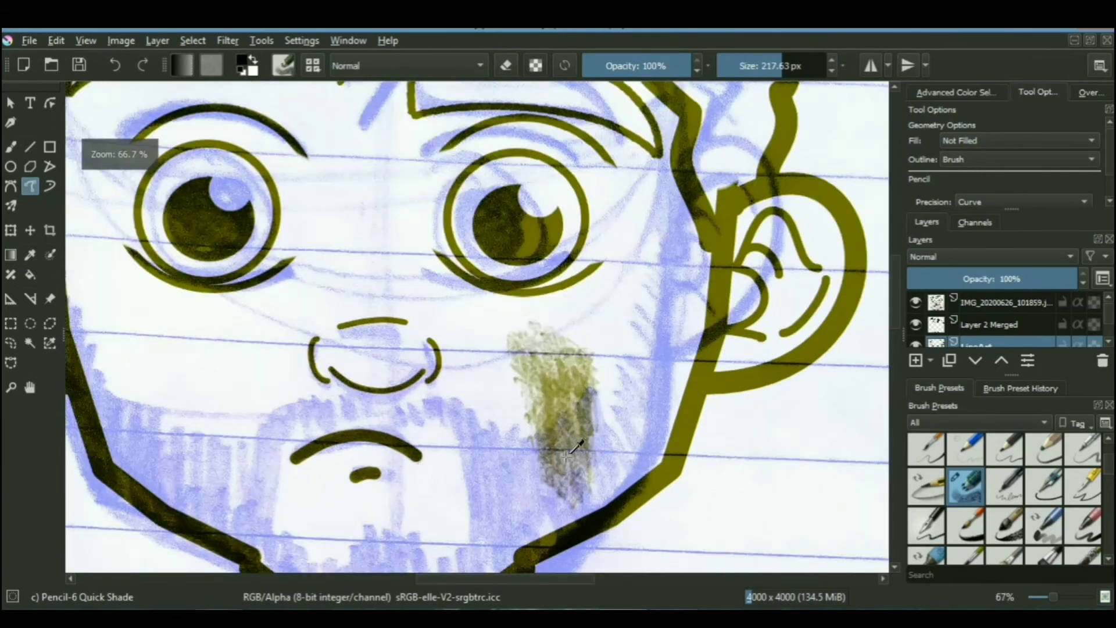
key(ctrl+z)
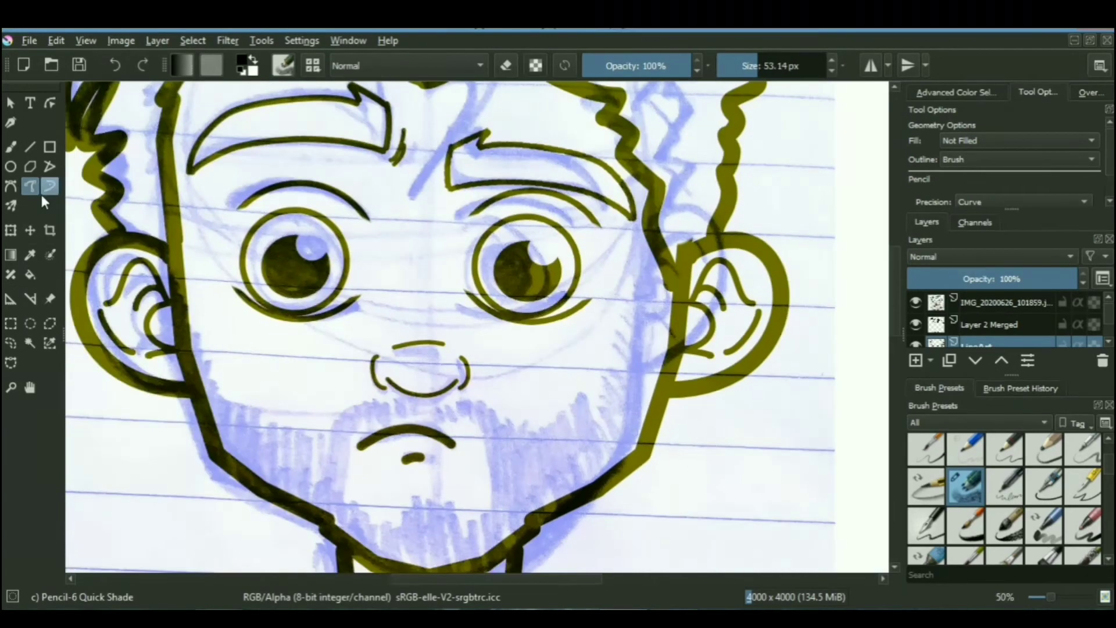
Shade the beard along the face's left cheek and jaw with straight Line tool strokes at 53.14 px
key(v)
drag(329, 374, 330, 500)
drag(143, 259, 175, 401)
drag(185, 343, 201, 433)
drag(216, 366, 227, 445)
drag(247, 386, 253, 459)
mouse_move(274, 389)
mouse_down()
mouse_move(295, 406)
mouse_move(314, 500)
mouse_up()
scroll(314, 471, down, 2)
scroll(334, 476, up, 4)
drag(495, 198, 507, 329)
drag(294, 253, 305, 334)
drag(334, 258, 363, 364)
drag(372, 305, 407, 390)
drag(453, 343, 465, 433)
drag(555, 270, 558, 413)
Shade the moustache, the chin beard and the beard beside the right mouth corner with straight pencil strokes
scroll(639, 351, down, 2)
scroll(581, 116, up, 3)
drag(442, 406, 448, 473)
drag(326, 418, 291, 498)
mouse_move(526, 431)
mouse_down()
mouse_move(269, 379)
mouse_move(291, 433)
mouse_up()
drag(349, 370, 360, 437)
drag(465, 369, 483, 441)
scroll(314, 407, down, 1)
drag(314, 407, 314, 228)
scroll(500, 514, down, 3)
drag(358, 529, 202, 529)
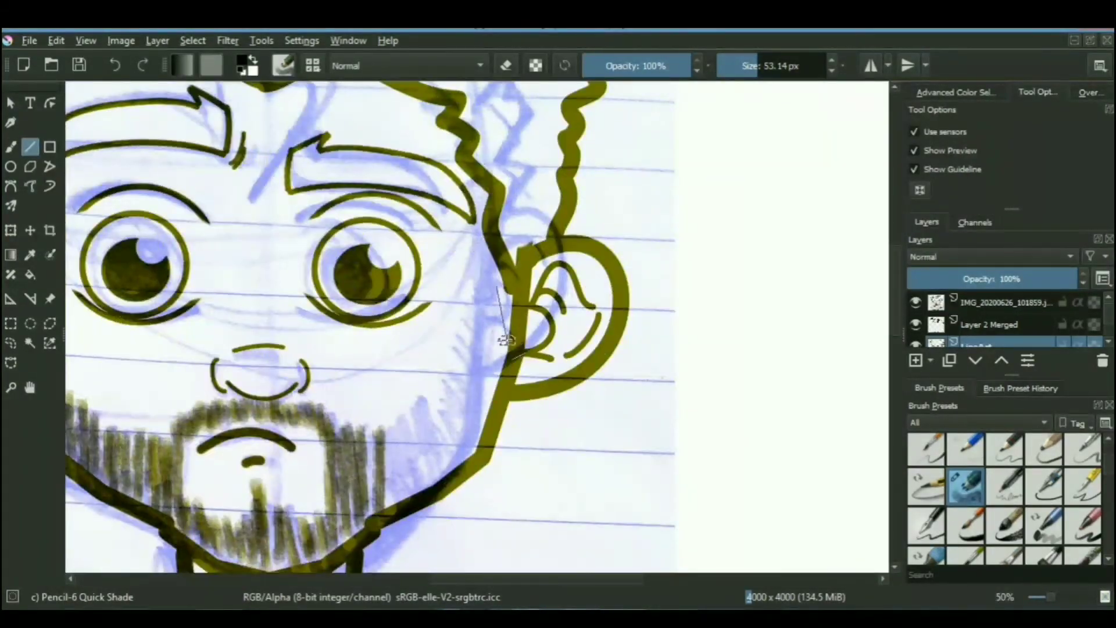
Shade the beard along the face's right jaw from the chin up to the ear with straight pencil strokes
drag(506, 347, 509, 357)
scroll(556, 343, up, 2)
drag(399, 378, 399, 265)
drag(436, 213, 430, 341)
drag(401, 271, 399, 424)
drag(379, 300, 385, 451)
drag(247, 387, 256, 537)
drag(284, 378, 285, 520)
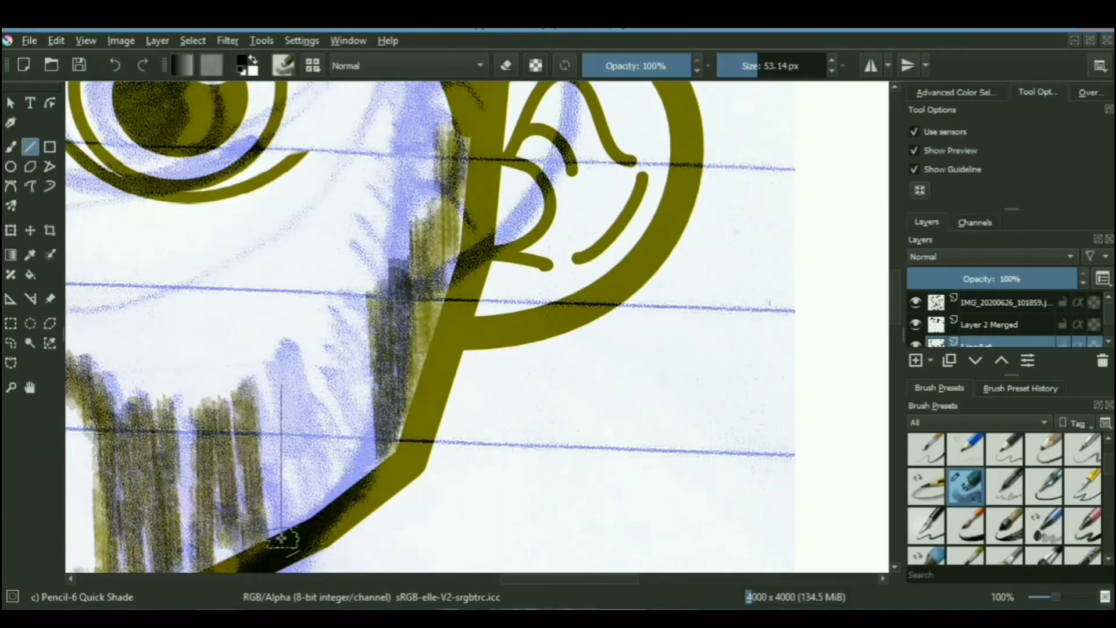
drag(296, 411, 313, 374)
drag(346, 470, 360, 338)
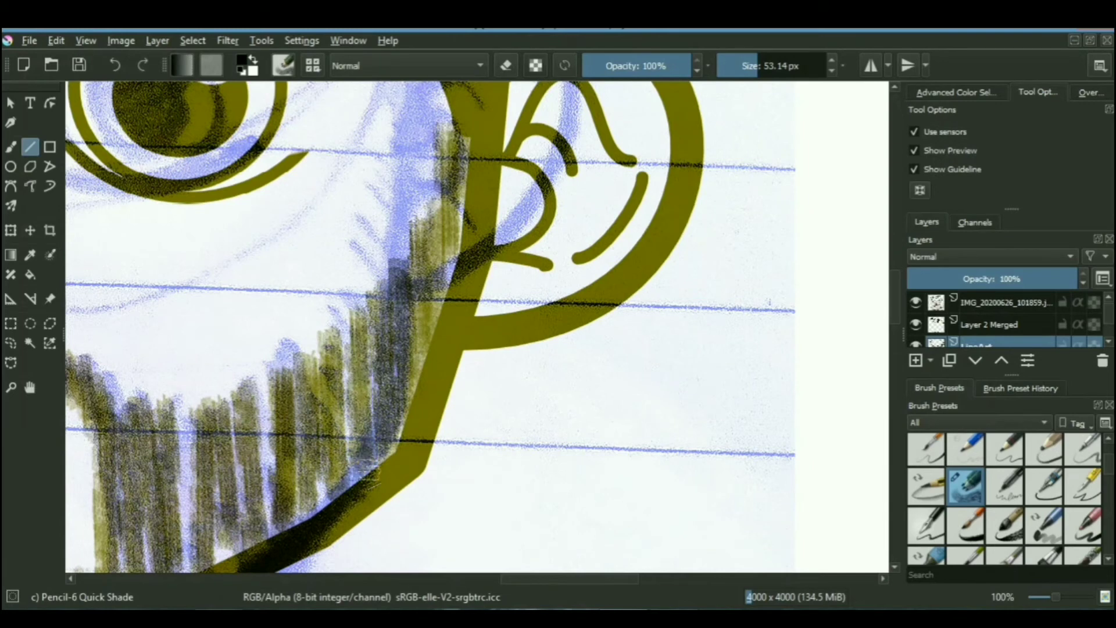
scroll(360, 462, down, 5)
scroll(324, 362, up, 1)
scroll(323, 361, down, 2)
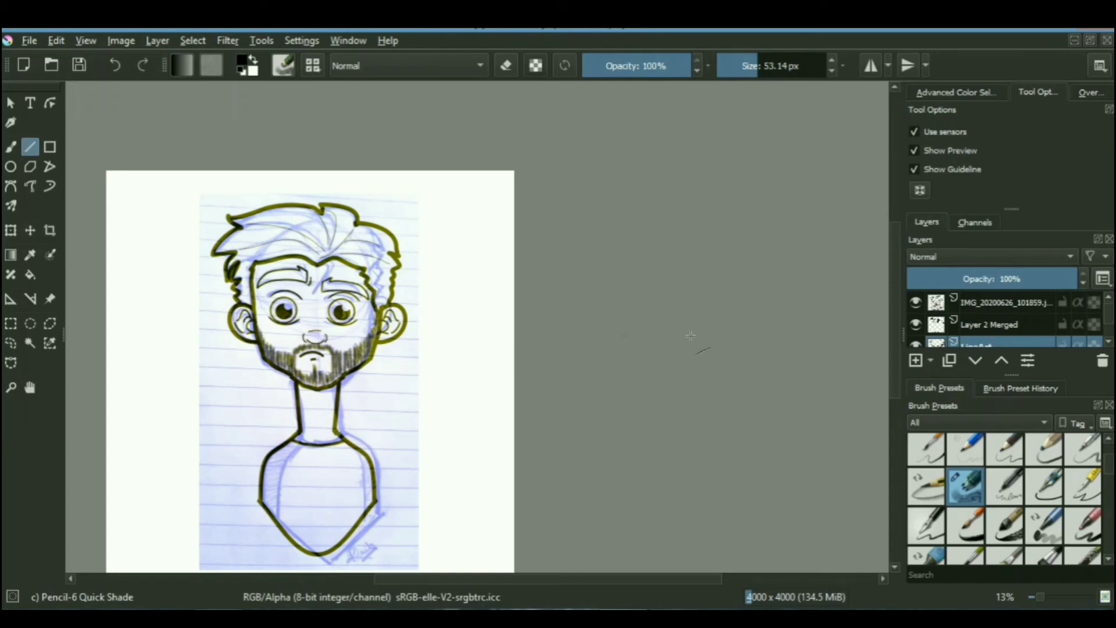
Hide the imported sketch layer and fill the white gaps in the chin and right jaw beard with pencil strokes
click(916, 301)
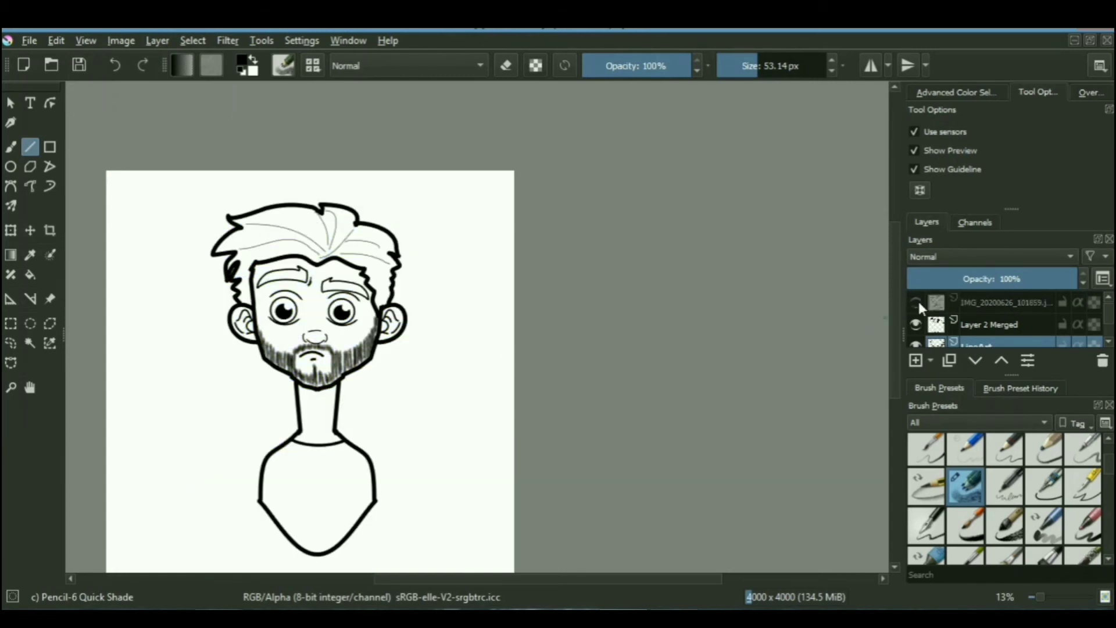
scroll(420, 373, down, 1)
scroll(348, 355, up, 5)
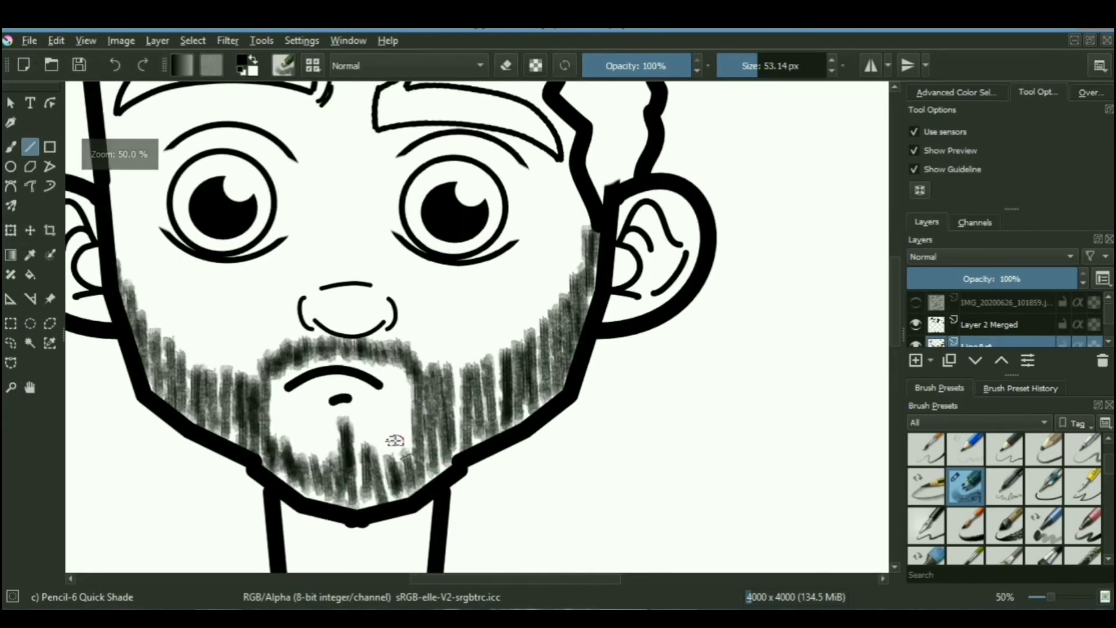
drag(393, 440, 421, 338)
scroll(351, 399, up, 2)
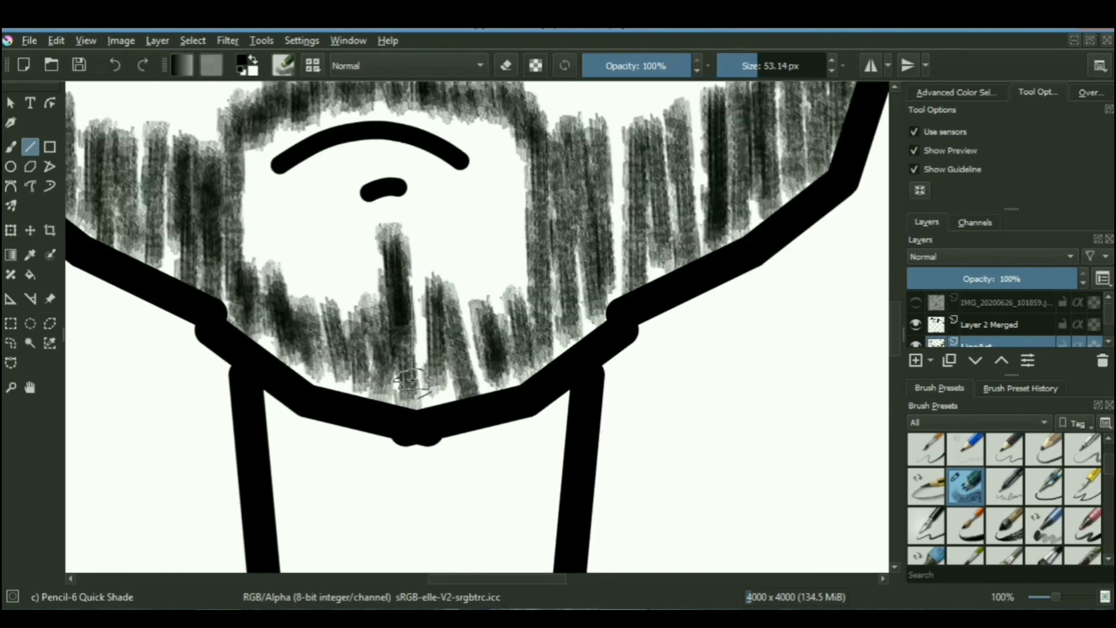
mouse_move(411, 381)
mouse_down()
mouse_move(474, 397)
mouse_move(515, 390)
mouse_up()
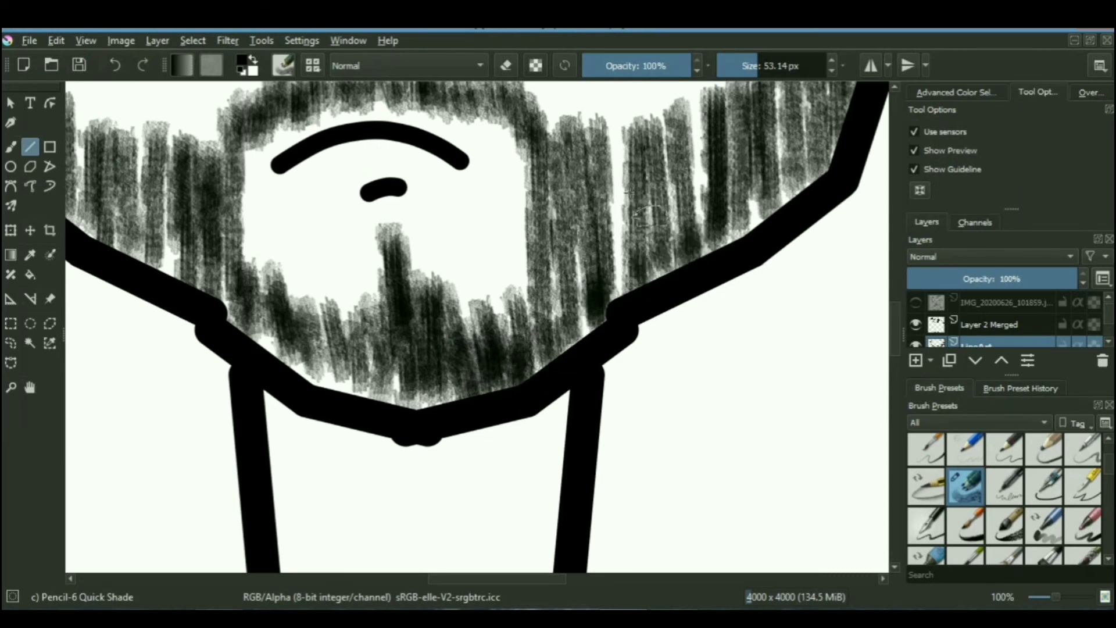
drag(625, 283, 667, 156)
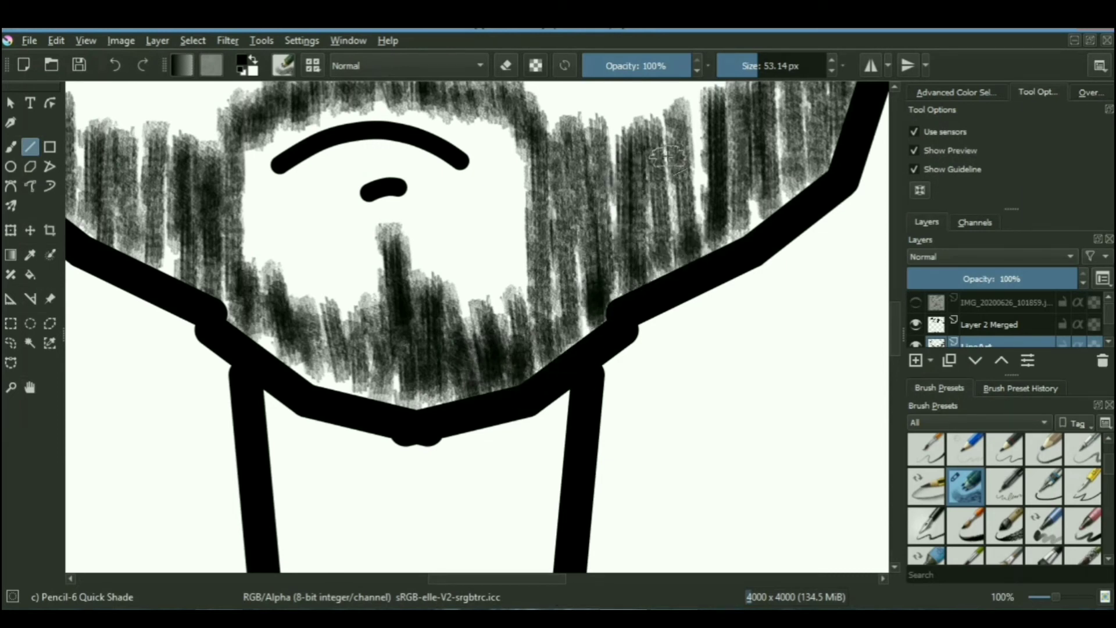
Trim the overshooting rounded line ends of the hair outline with straight strokes of the Eraser Circle preset
scroll(694, 210, down, 5)
scroll(713, 279, up, 1)
drag(713, 279, 509, 541)
scroll(931, 477, up, 2)
click(926, 452)
scroll(426, 96, up, 5)
scroll(389, 314, up, 2)
drag(414, 353, 375, 274)
drag(583, 186, 337, 239)
scroll(168, 151, down, 2)
drag(168, 151, 206, 125)
drag(722, 404, 426, 371)
scroll(426, 372, up, 1)
drag(426, 267, 426, 410)
mouse_move(431, 298)
mouse_down()
mouse_move(432, 426)
mouse_move(498, 424)
mouse_up()
scroll(498, 424, down, 5)
scroll(453, 301, up, 4)
drag(453, 301, 364, 297)
drag(415, 419, 363, 314)
drag(439, 426, 483, 448)
scroll(632, 201, down, 4)
scroll(563, 344, up, 4)
Extend the leftmost hair tip with the Basic-1 brush at 15.28 px and sharpen it using Eraser Circle at 16.71 px
click(1082, 452)
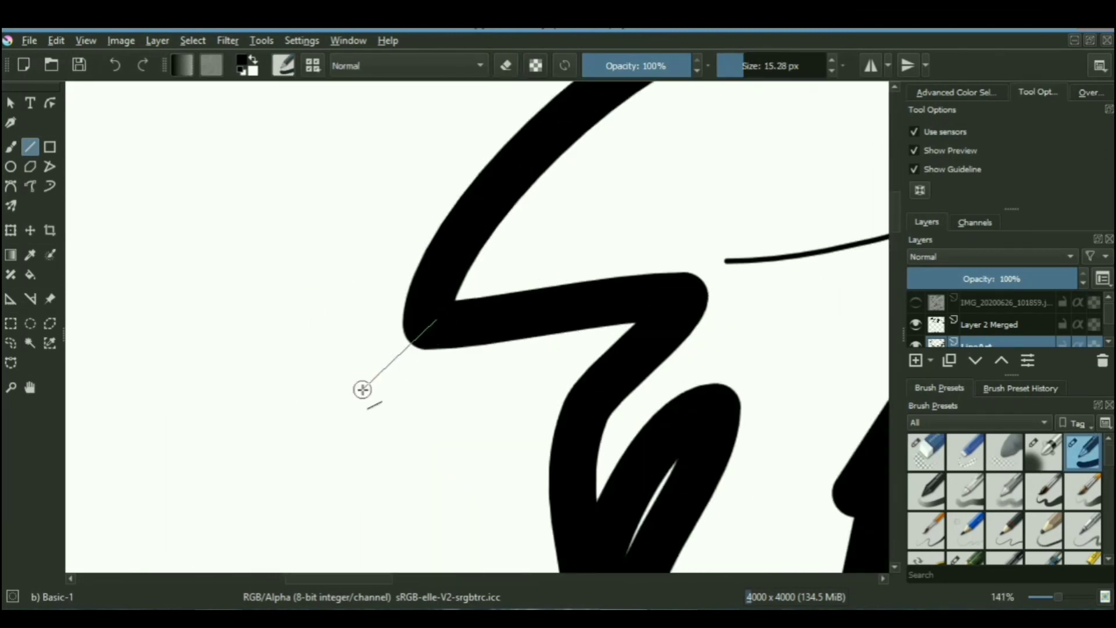
drag(362, 390, 365, 389)
mouse_move(419, 294)
mouse_down()
mouse_move(367, 388)
mouse_move(475, 332)
mouse_move(341, 371)
mouse_move(546, 347)
mouse_up()
click(928, 455)
key(ctrl+z)
key(ctrl+z)
key(ctrl+z)
drag(547, 347, 419, 356)
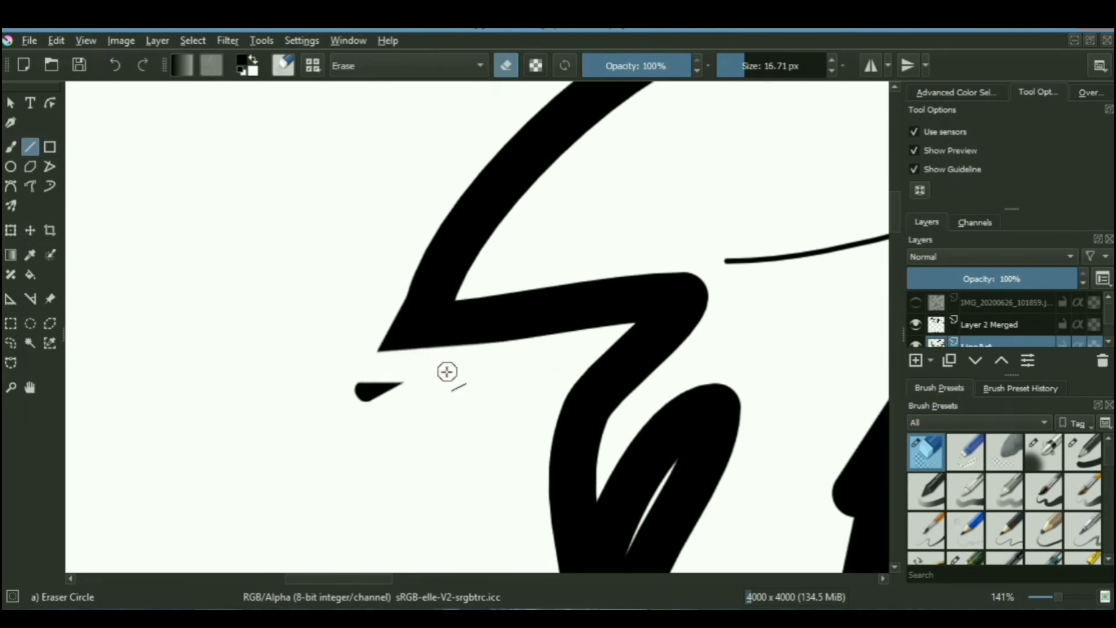
Set the eraser size to 9.34 px and cut the left side hair tufts into sharp points with a gap between them
scroll(395, 351, down, 3)
scroll(507, 436, up, 4)
click(731, 67)
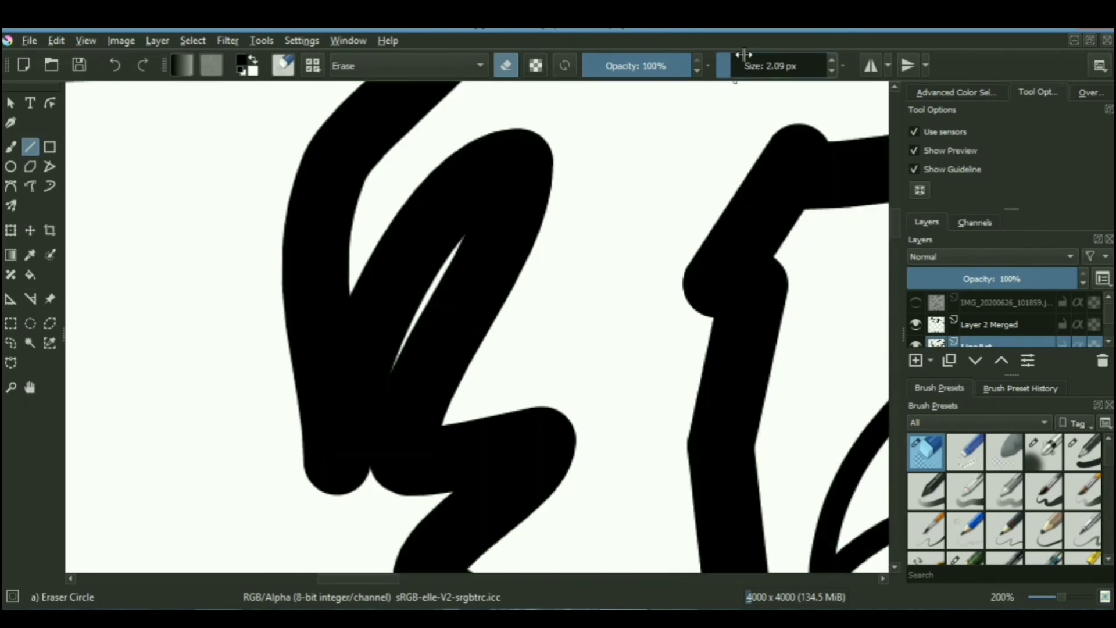
key(ctrl+z)
click(734, 66)
drag(340, 497, 461, 242)
drag(382, 400, 322, 520)
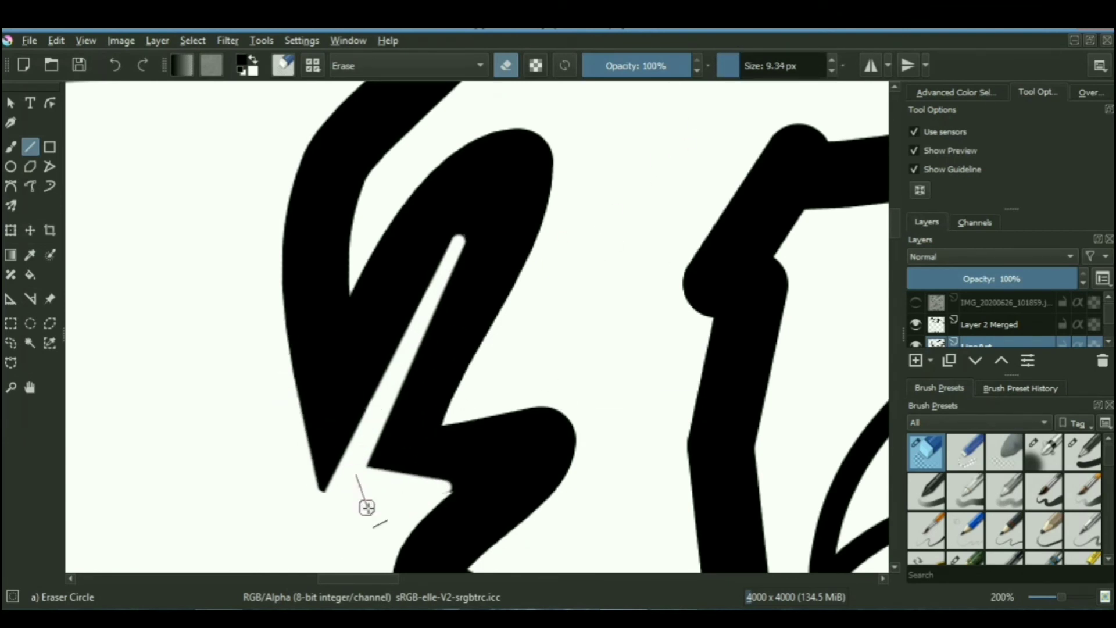
Switch to the Layer 2 Merged layer and erase the rounded ends of the left ear's inner lines into points
scroll(373, 510, down, 3)
scroll(381, 538, up, 4)
scroll(417, 464, down, 3)
scroll(416, 453, down, 3)
scroll(395, 517, up, 6)
scroll(384, 493, up, 2)
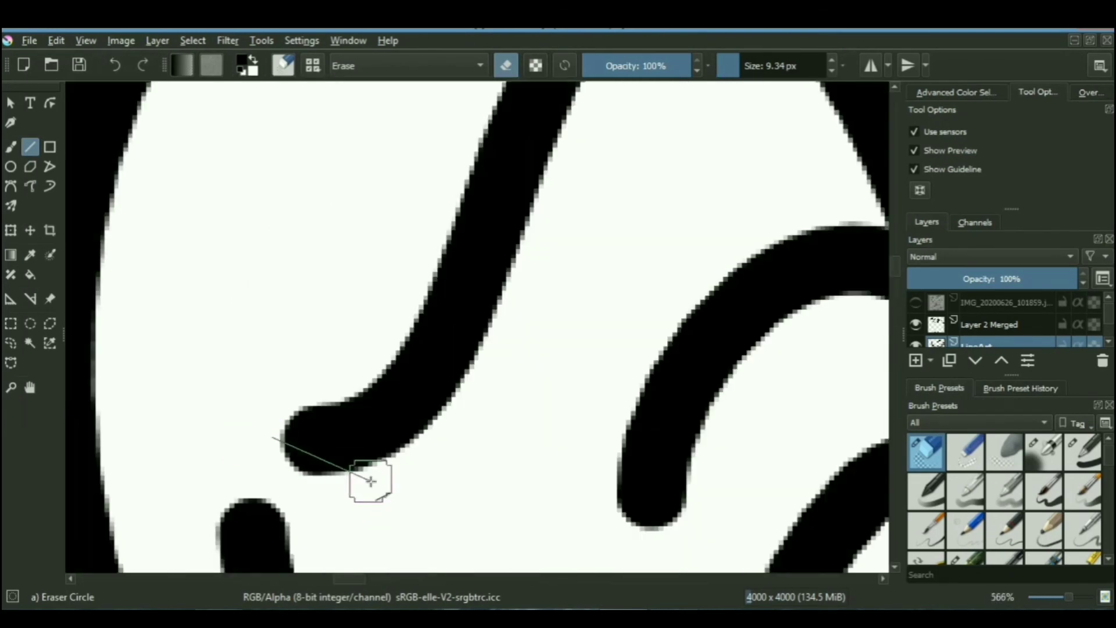
key(Page_Up)
drag(247, 415, 438, 474)
scroll(439, 407, down, 2)
mouse_move(439, 407)
mouse_down()
mouse_move(396, 225)
mouse_move(419, 130)
mouse_up()
drag(489, 379, 557, 465)
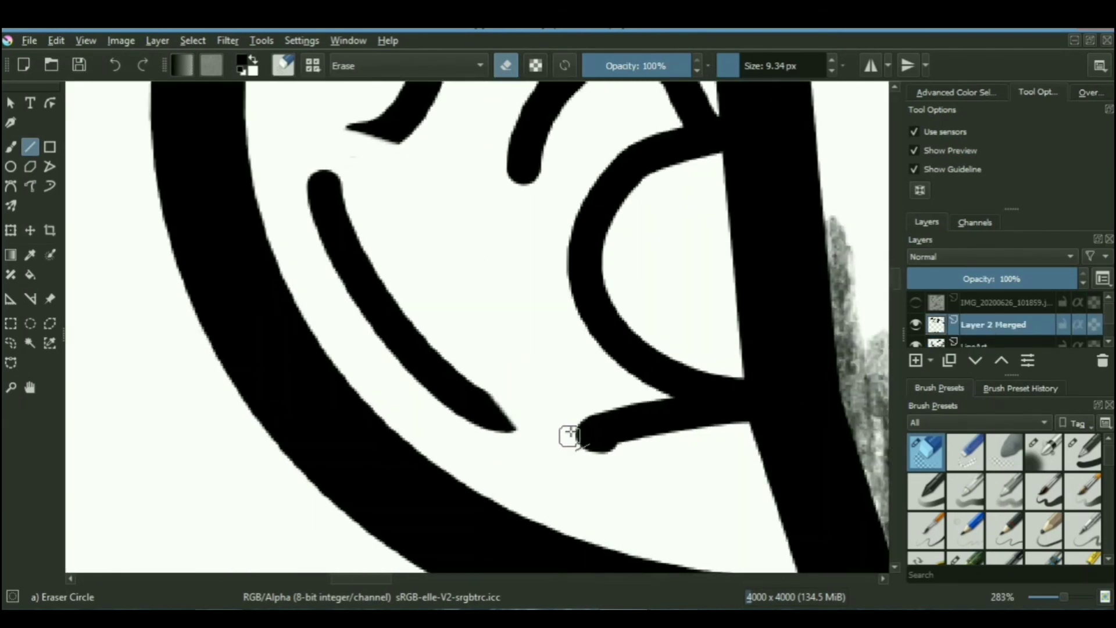